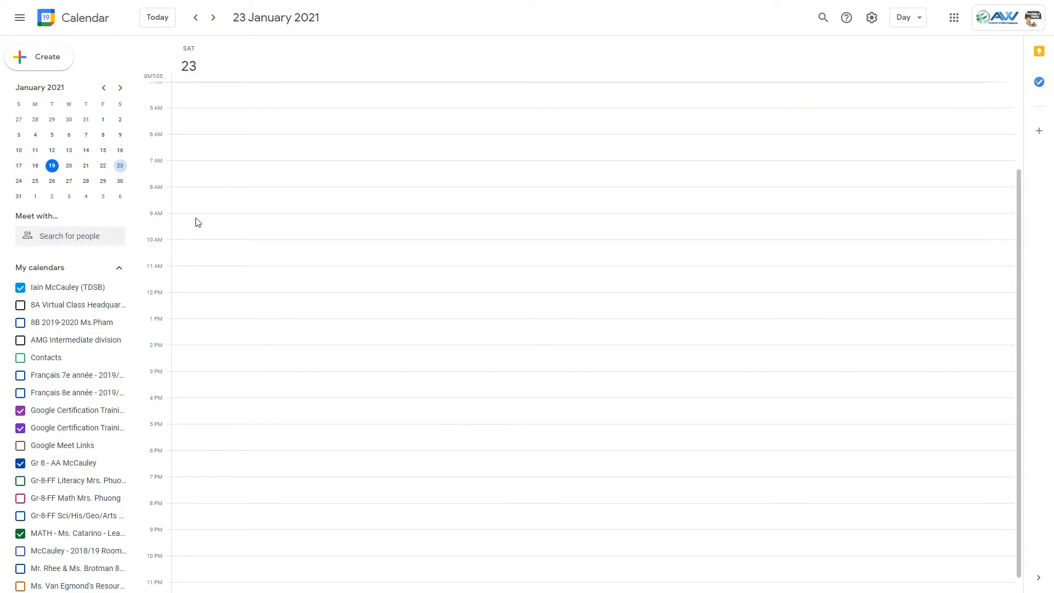
Create an event on 23 January 2021 from 9:00 to 10:00am titled "Meeting Room #1" with Google Meet video conferencing
{"action": "left_click_drag", "start_coordinate": [197, 222], "coordinate": [197, 240]}
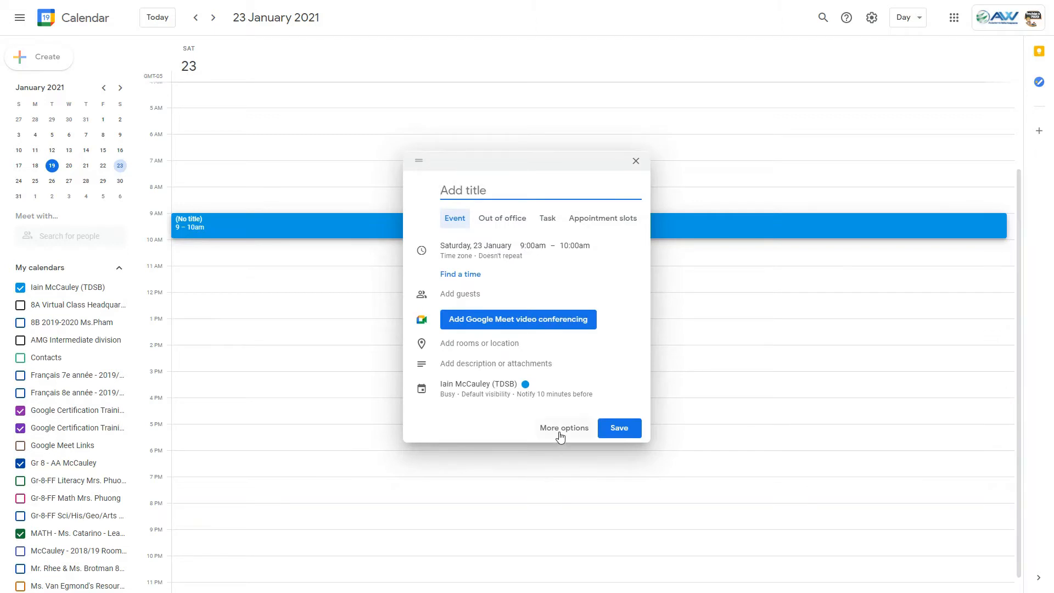
{"action": "left_click", "coordinate": [560, 434]}
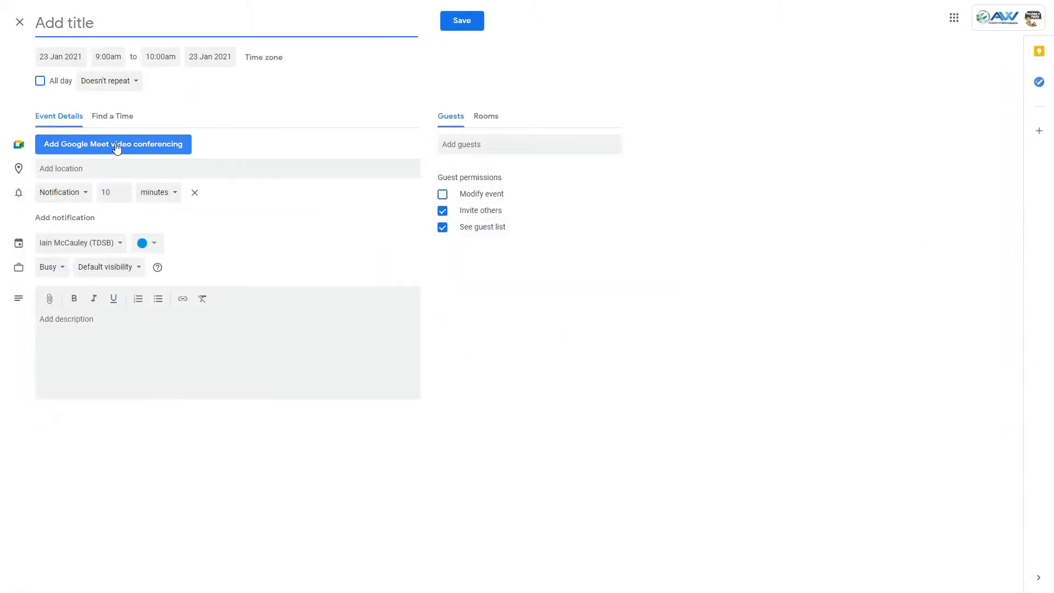
{"action": "left_click", "coordinate": [117, 147]}
{"action": "left_click", "coordinate": [113, 28]}
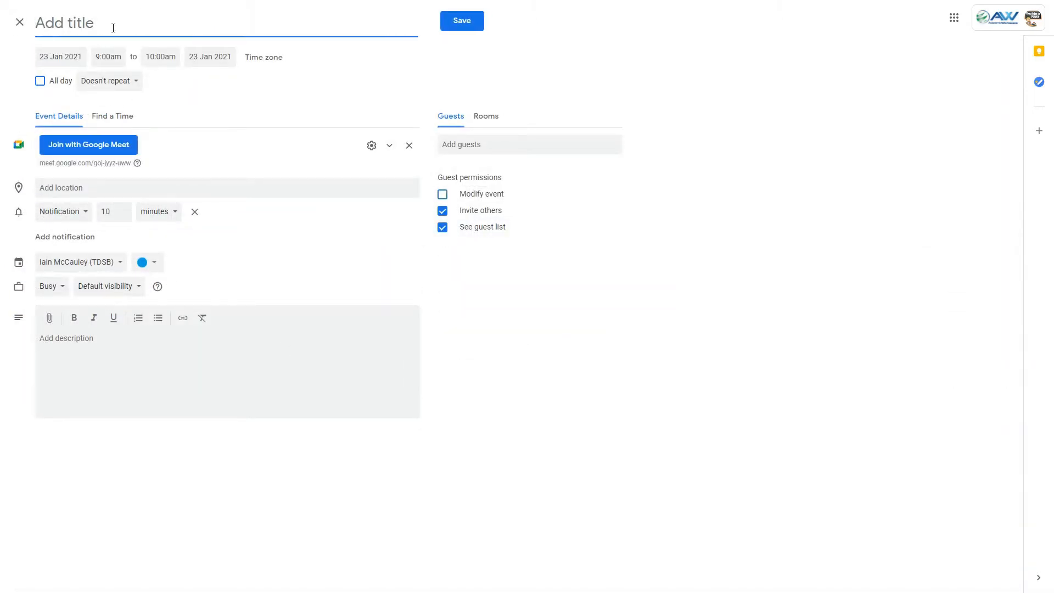
{"action": "type", "text": "Meeting Room @"}
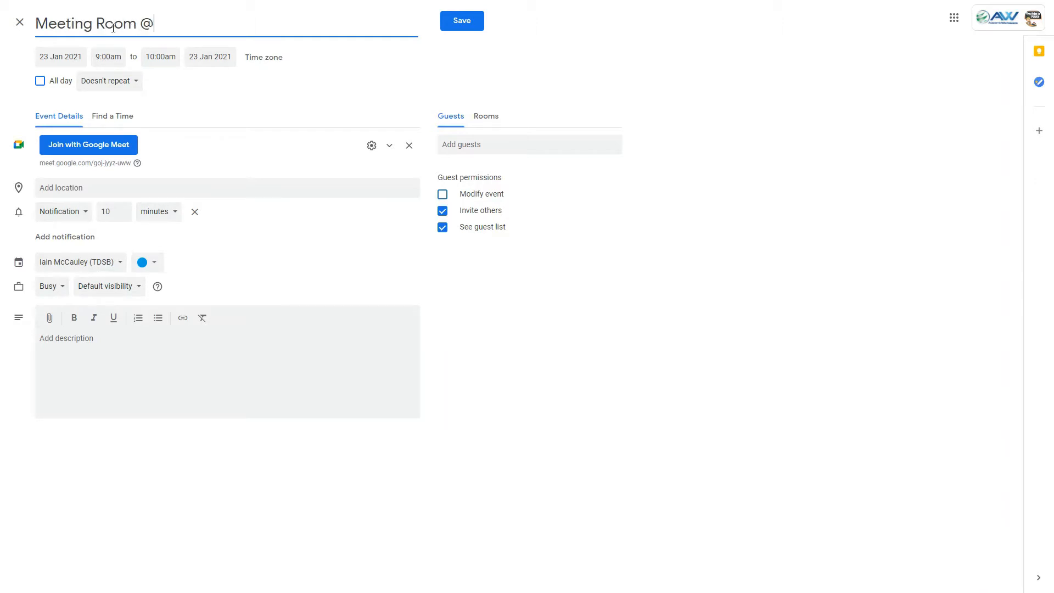
{"action": "key", "text": "BackSpace"}
{"action": "type", "text": "#1"}
Turn off Quick access in the event's video meeting settings and save the event
{"action": "left_click", "coordinate": [370, 147]}
{"action": "left_click", "coordinate": [313, 260]}
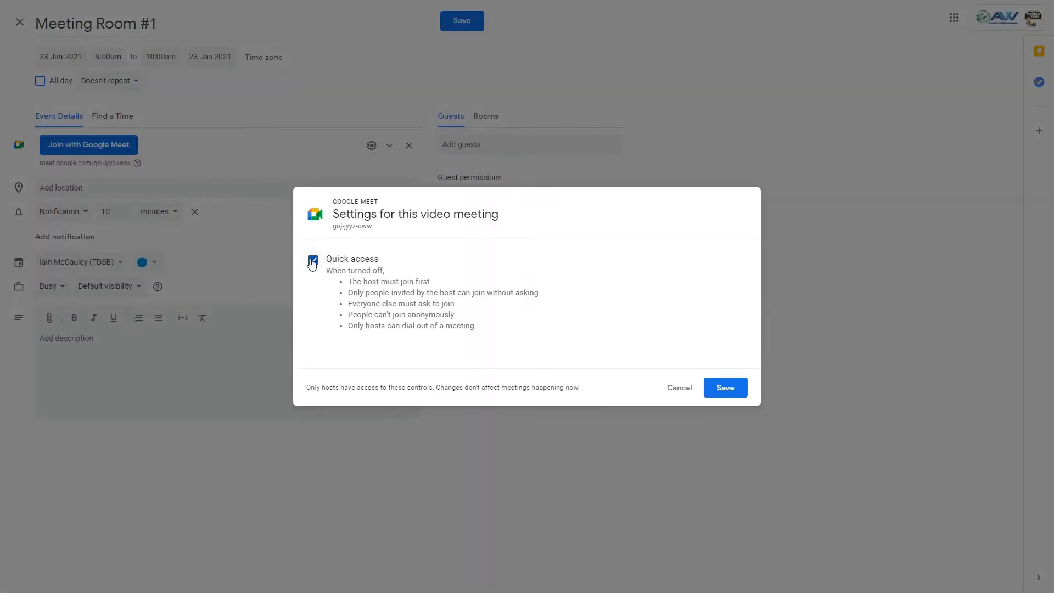
{"action": "left_click", "coordinate": [734, 379]}
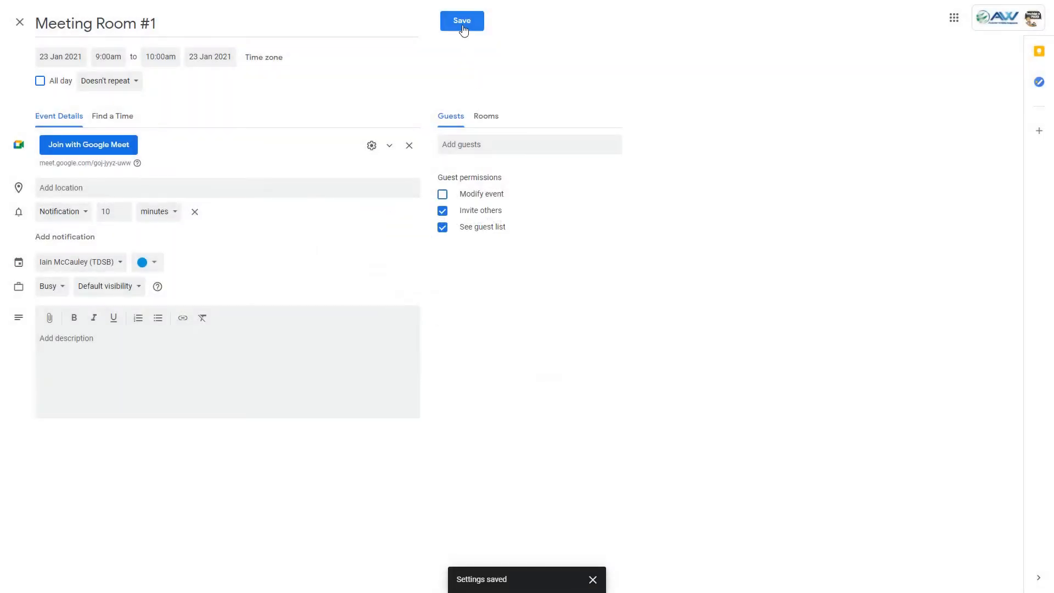
{"action": "left_click", "coordinate": [462, 22]}
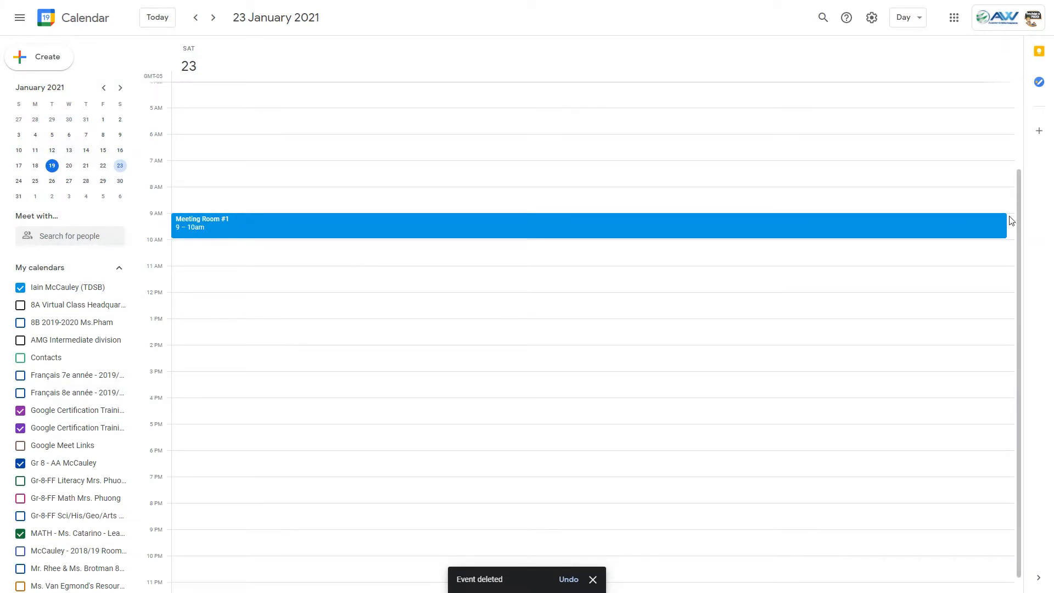
Create and save a second event in the same 9:00–10:00am slot, titled "Meeting #2", with Google Meet video conferencing
{"action": "left_click_drag", "start_coordinate": [1010, 221], "coordinate": [1006, 239]}
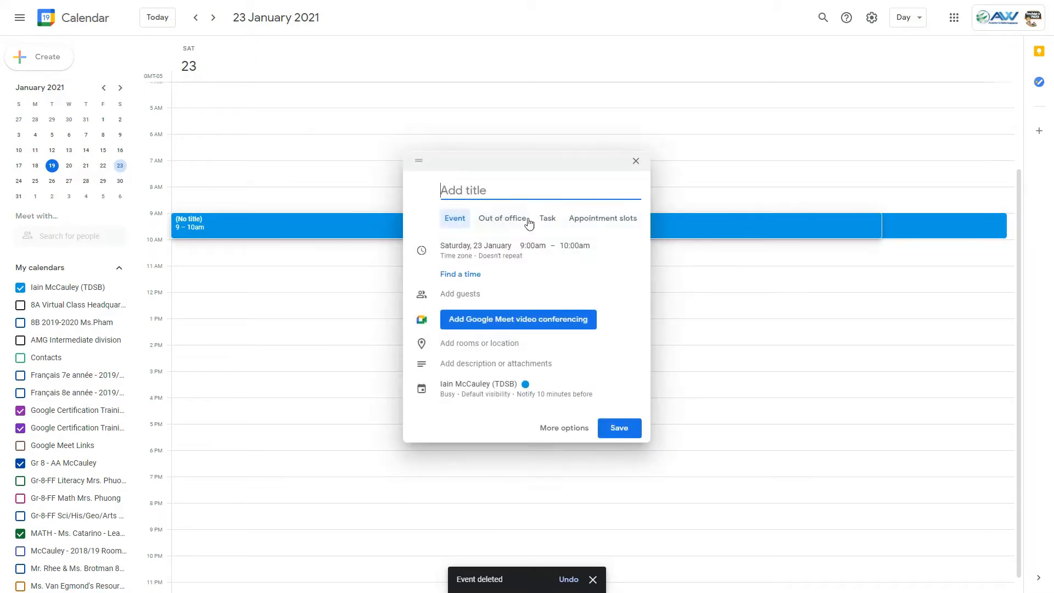
{"action": "left_click", "coordinate": [555, 427]}
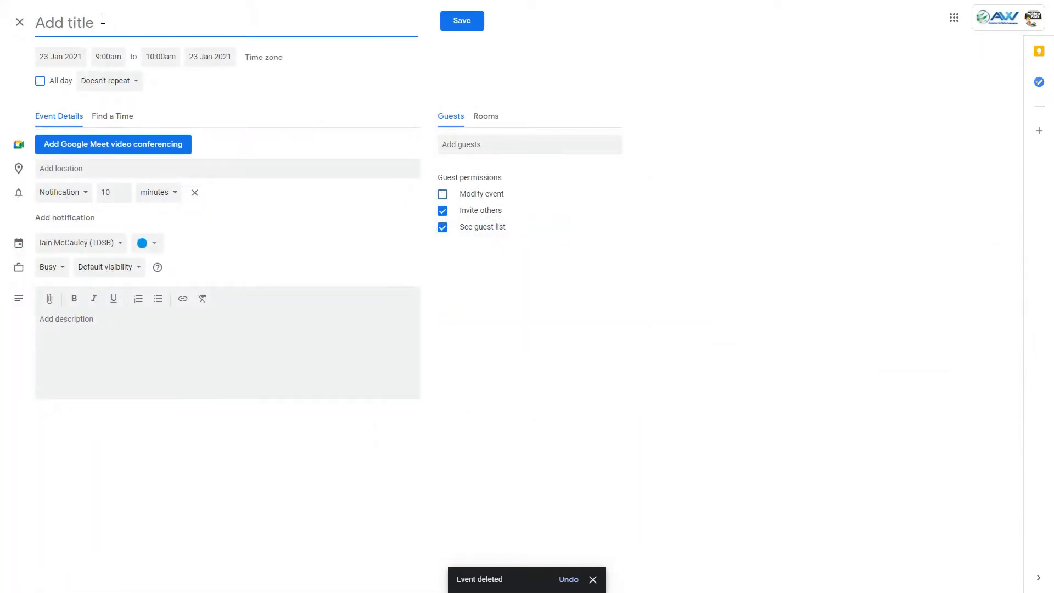
{"action": "type", "text": "Meetin"}
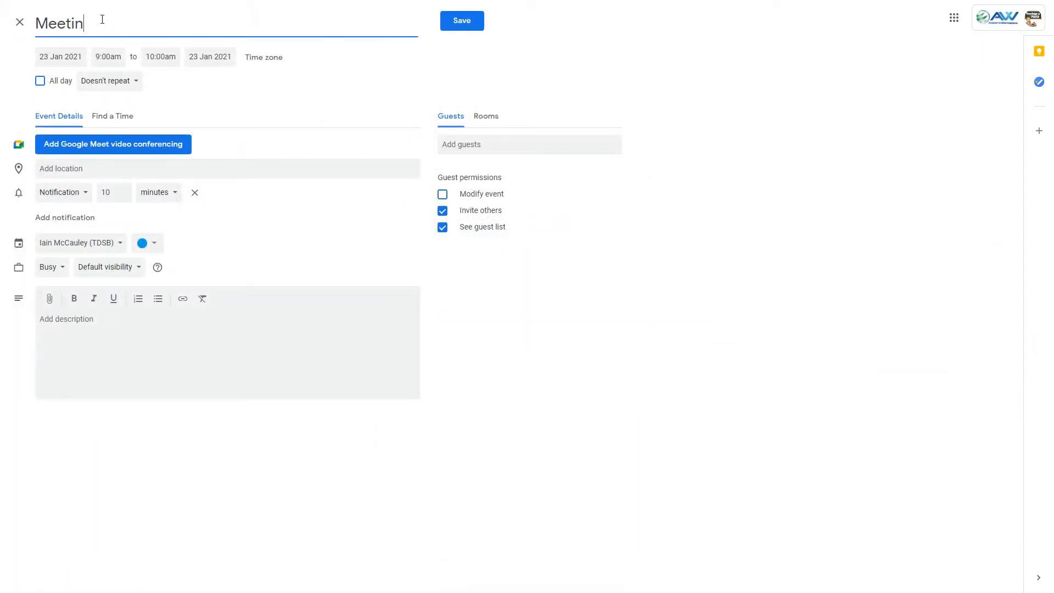
{"action": "type", "text": "g #2"}
{"action": "left_click", "coordinate": [102, 147]}
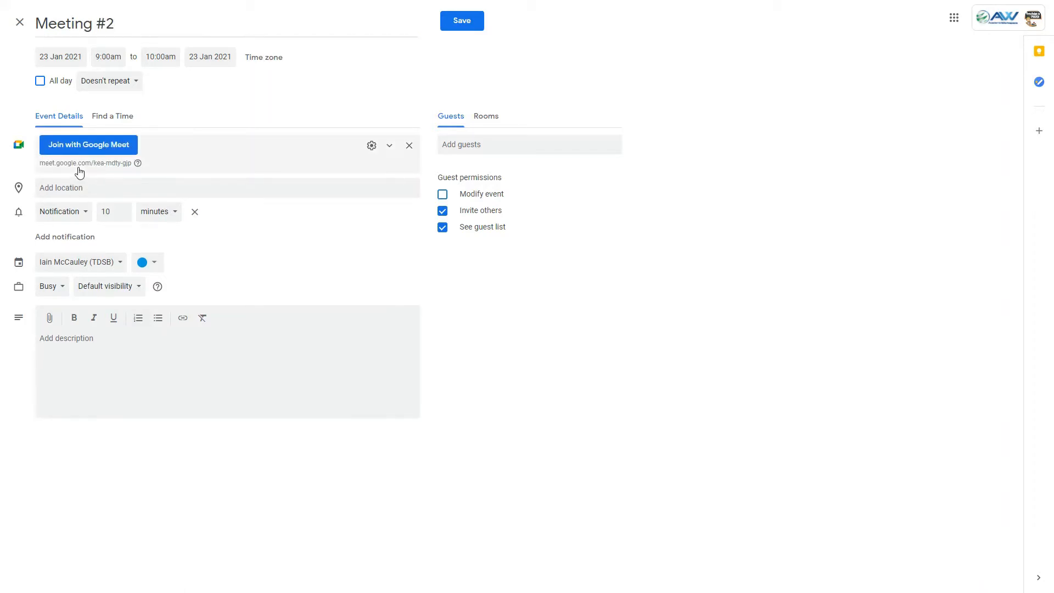
{"action": "left_click", "coordinate": [462, 22]}
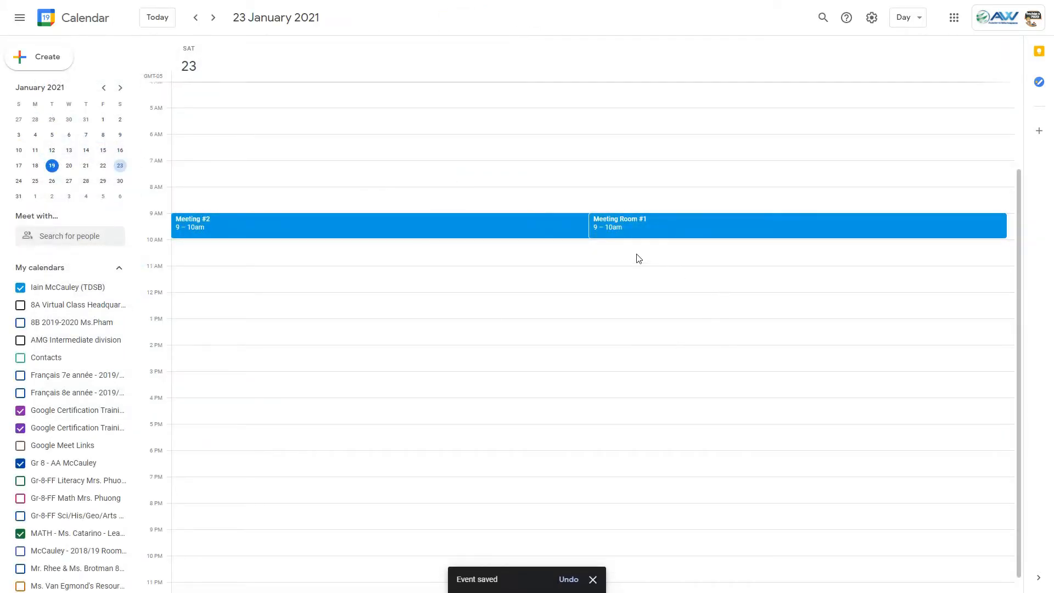
Rename the Meeting #2 event as "Meeting Room #2" and save it
{"action": "left_click", "coordinate": [263, 230]}
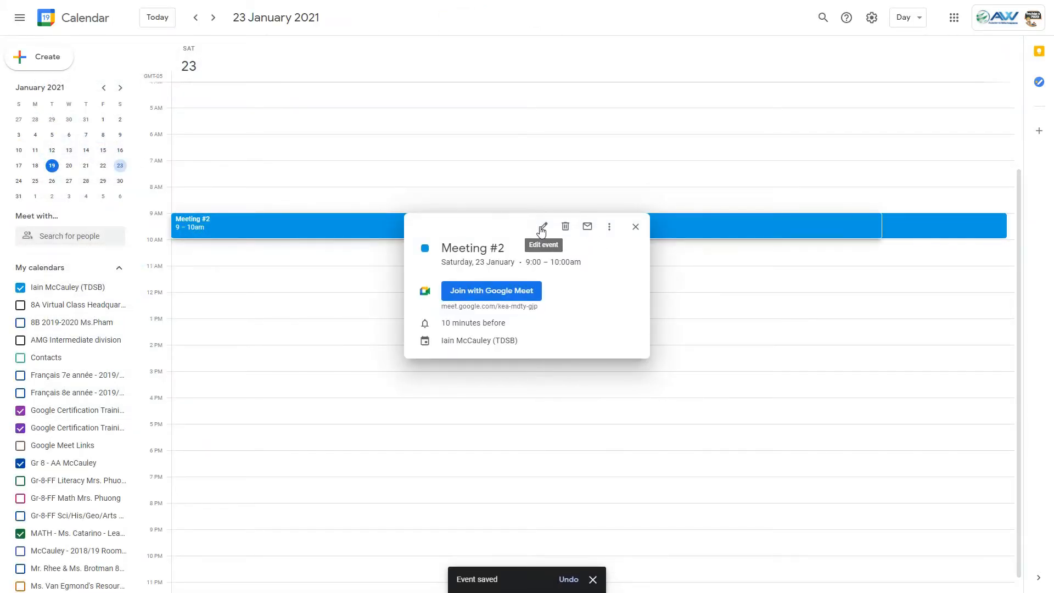
{"action": "left_click", "coordinate": [541, 229]}
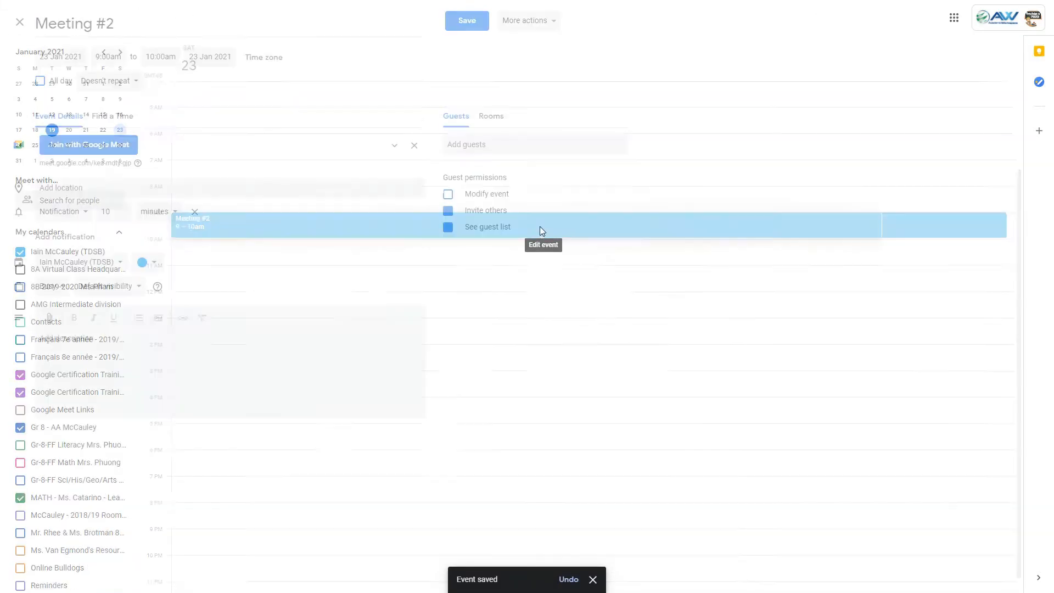
{"action": "left_click", "coordinate": [91, 24]}
{"action": "type", "text": "Room"}
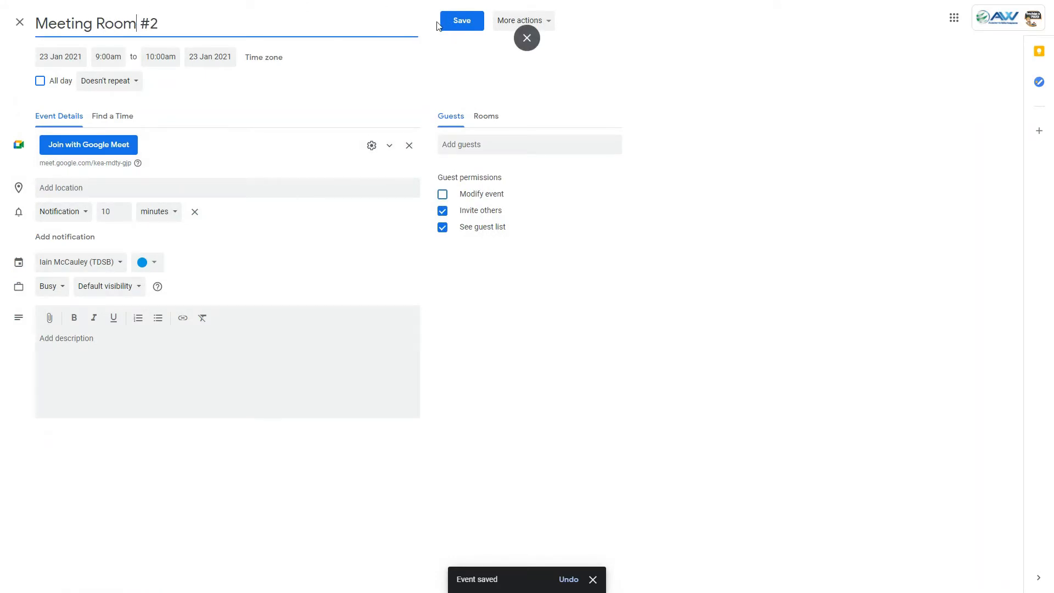
{"action": "left_click", "coordinate": [446, 22]}
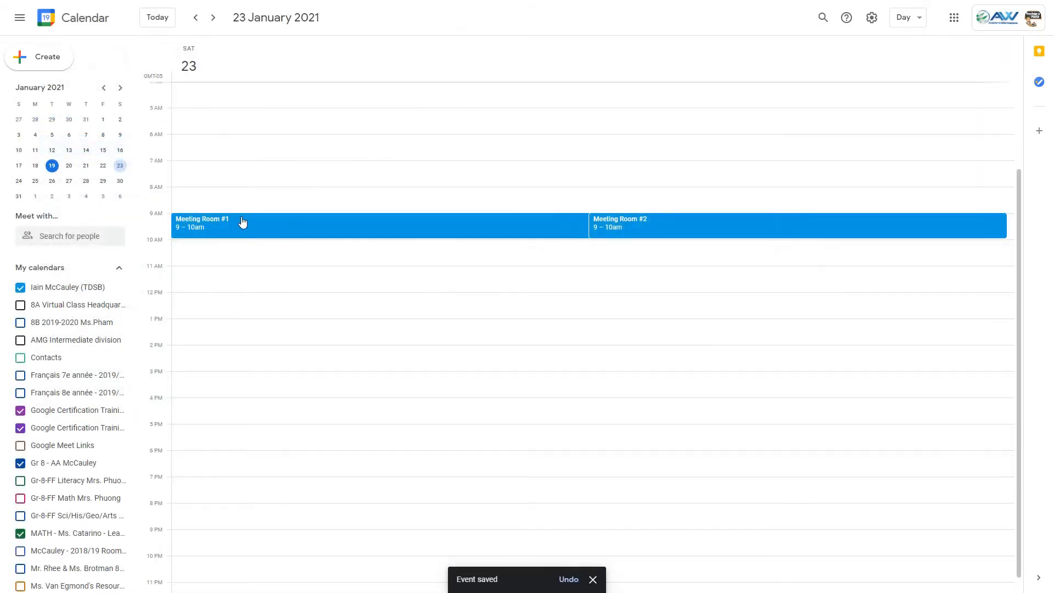
Compare the Google Meet links in the details of Meeting Room #1 and Meeting Room #2
{"action": "left_click", "coordinate": [243, 222]}
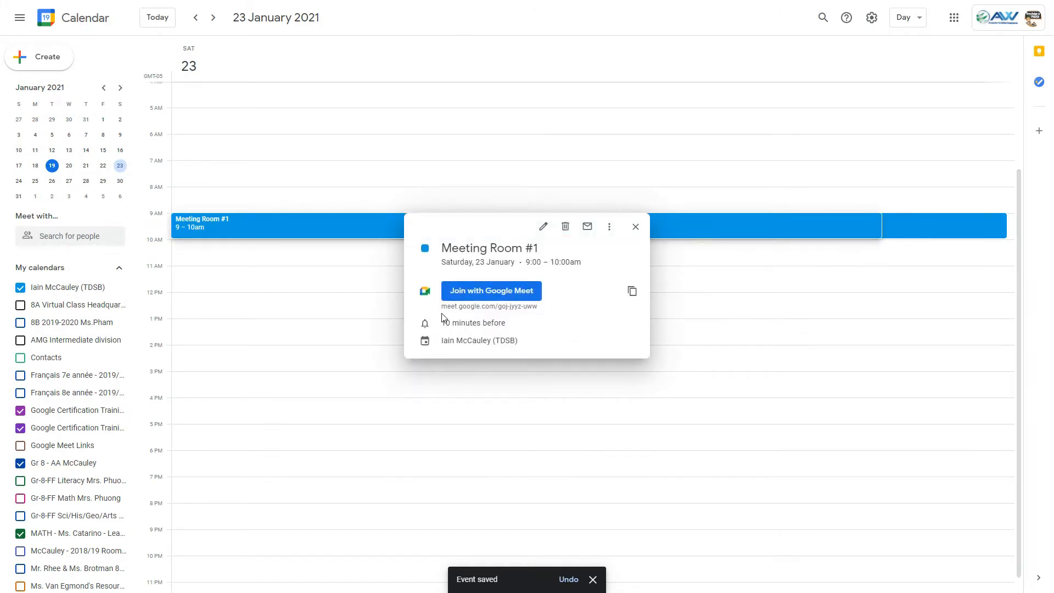
{"action": "left_click", "coordinate": [947, 234]}
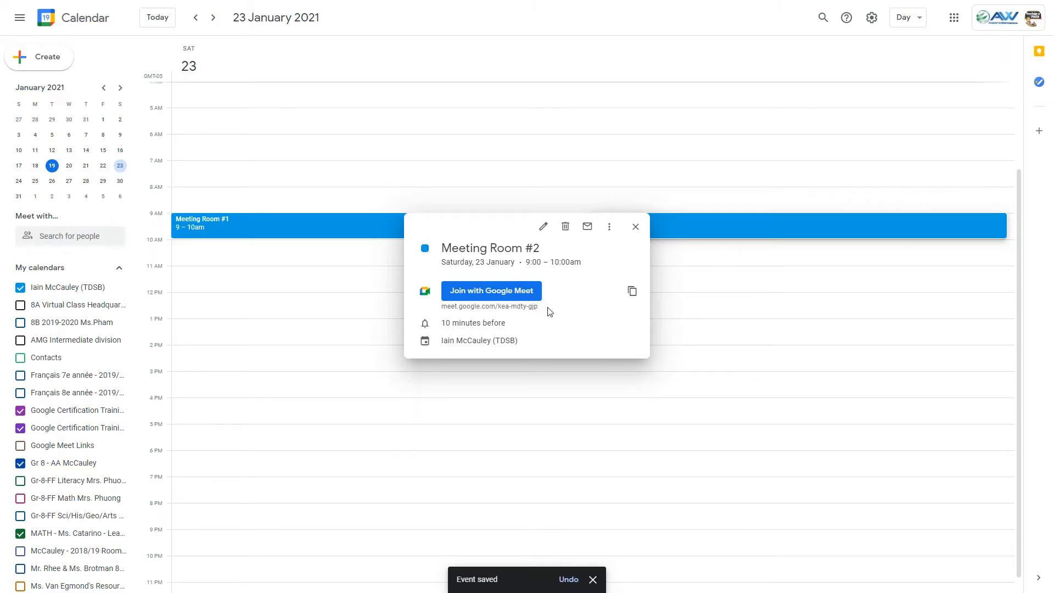
{"action": "left_click", "coordinate": [782, 320]}
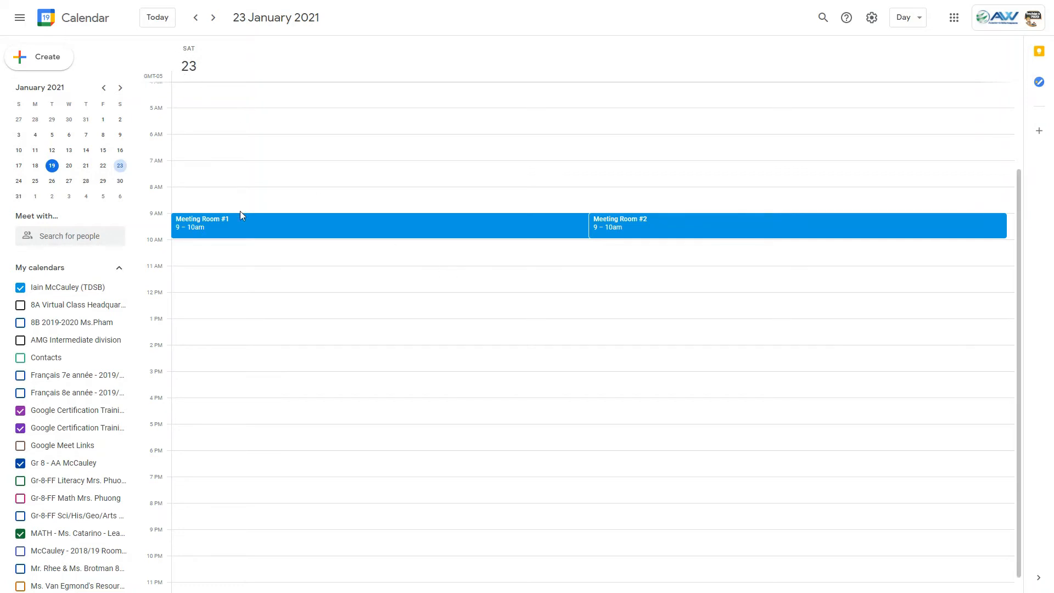
Join the Meeting Room #1 video meeting from its calendar event with microphone and camera turned off
{"action": "left_click", "coordinate": [285, 228]}
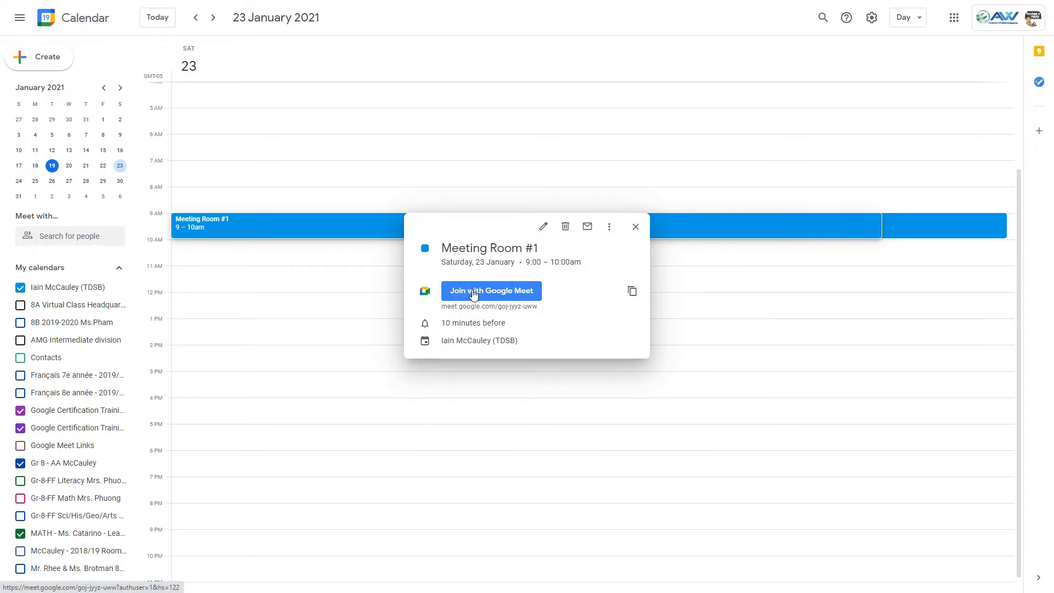
{"action": "left_click", "coordinate": [473, 295]}
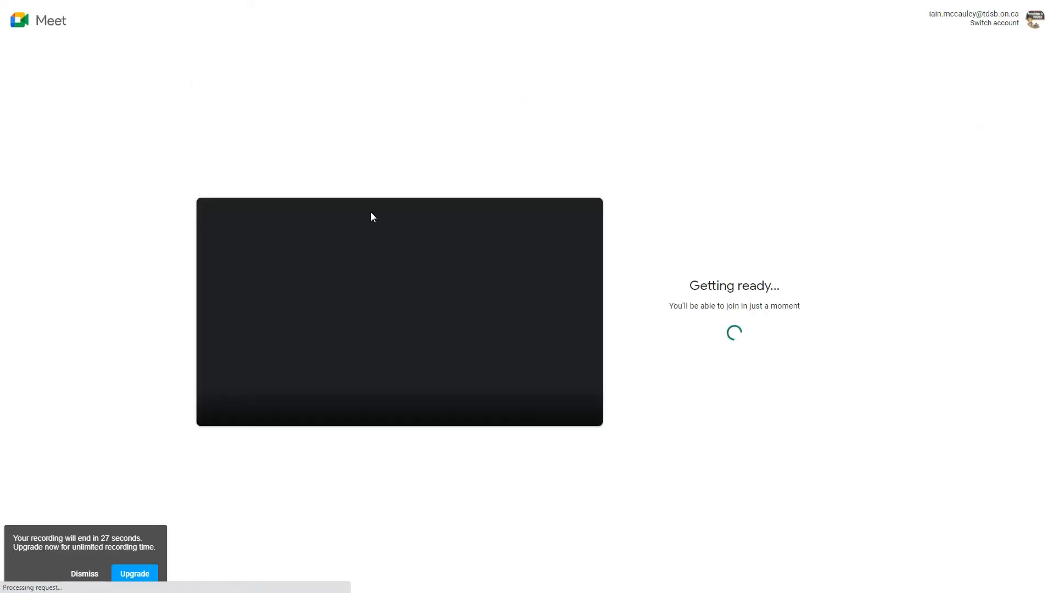
{"action": "left_click", "coordinate": [377, 402]}
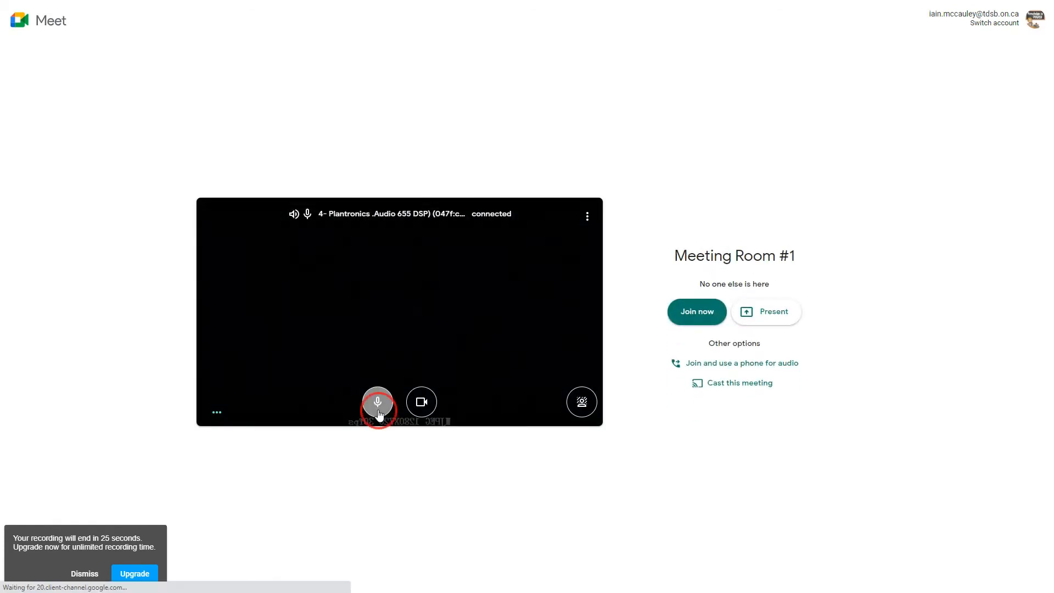
{"action": "left_click", "coordinate": [422, 404]}
{"action": "left_click", "coordinate": [696, 311]}
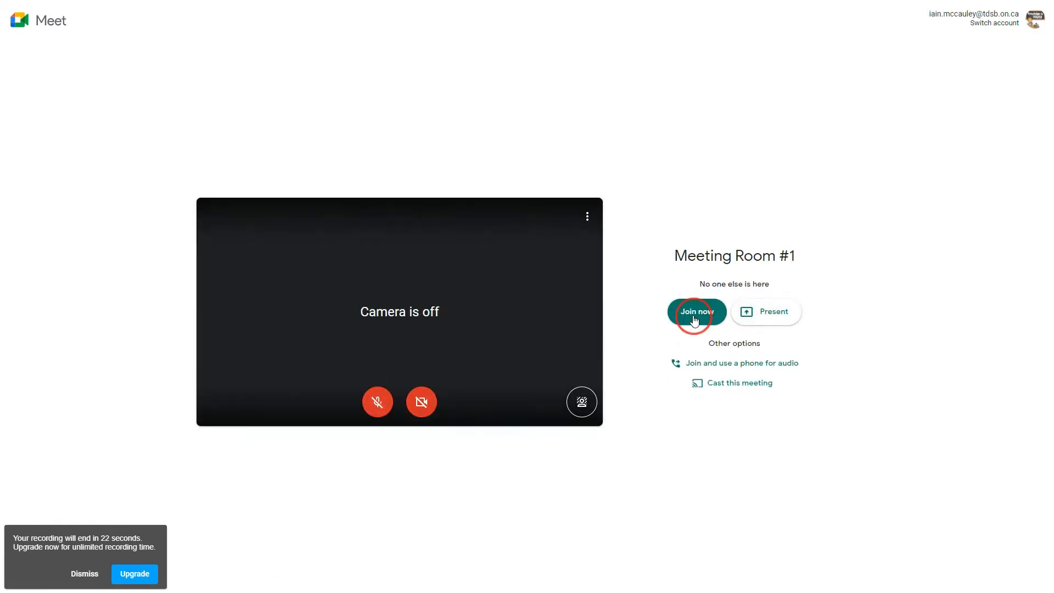
Return to the calendar and join the Meeting Room #2 video meeting alongside the first, with microphone and camera turned off
{"action": "key", "text": "Escape"}
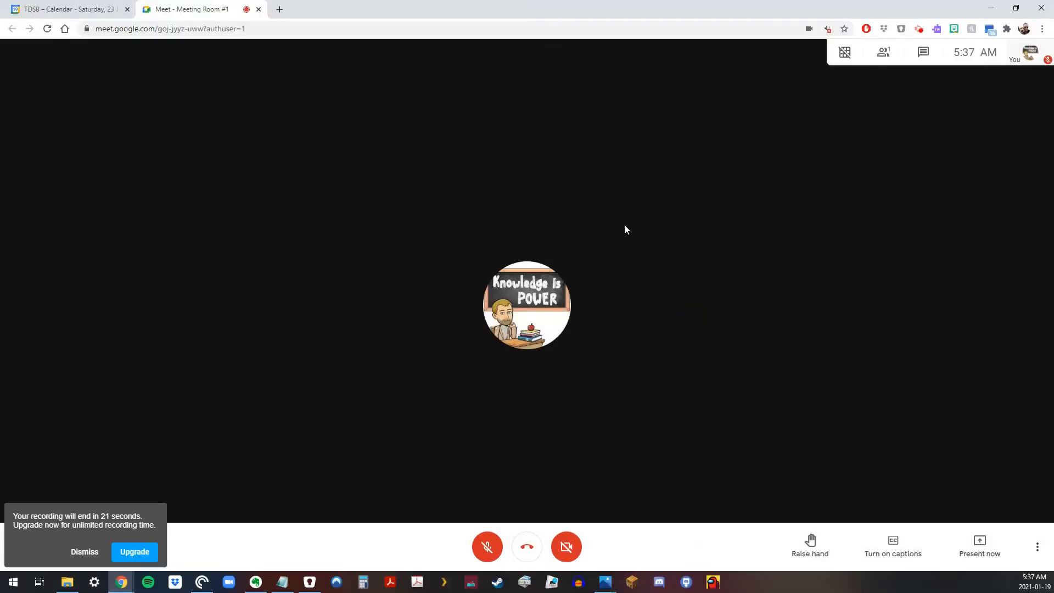
{"action": "key", "text": "ctrl+Tab"}
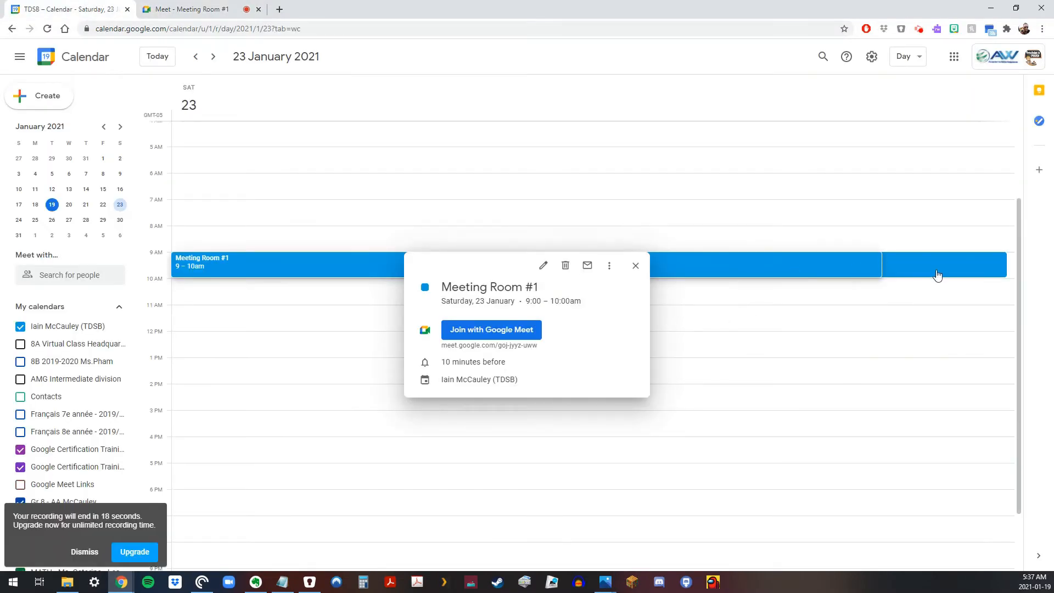
{"action": "left_click", "coordinate": [937, 269]}
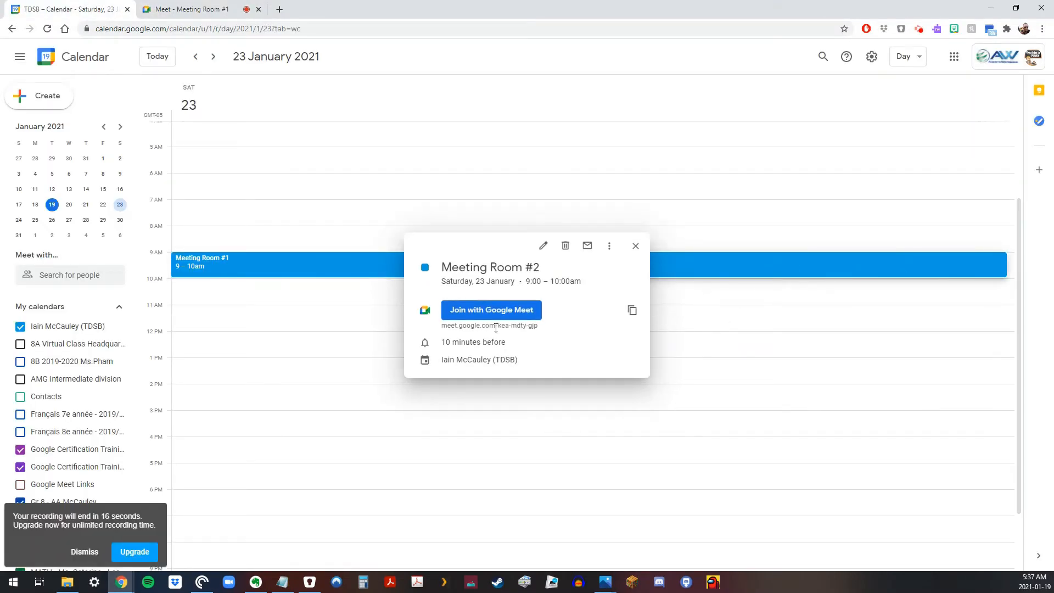
{"action": "left_click", "coordinate": [503, 310]}
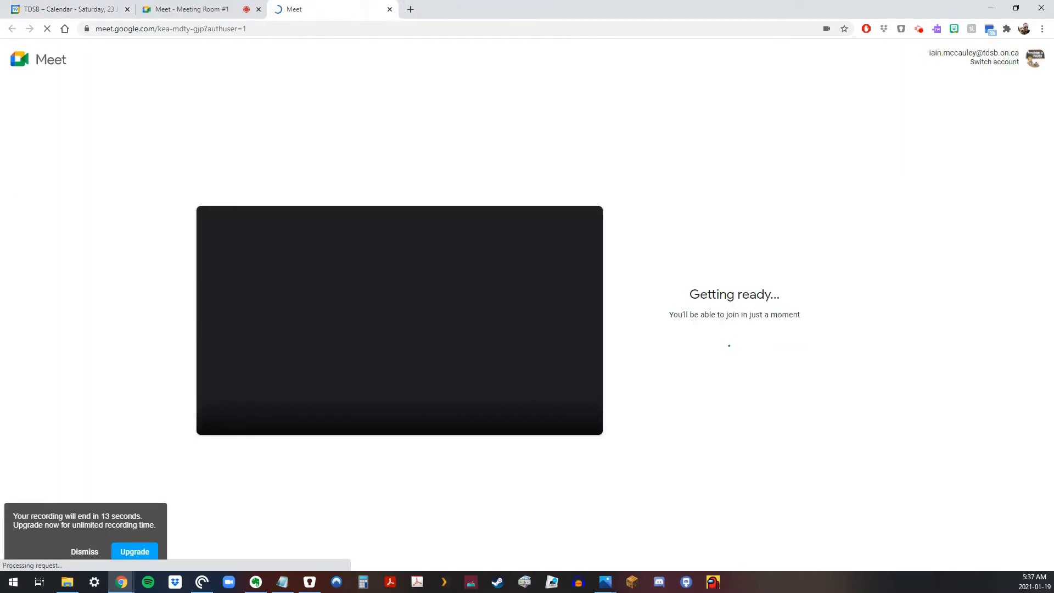
{"action": "left_click", "coordinate": [77, 551]}
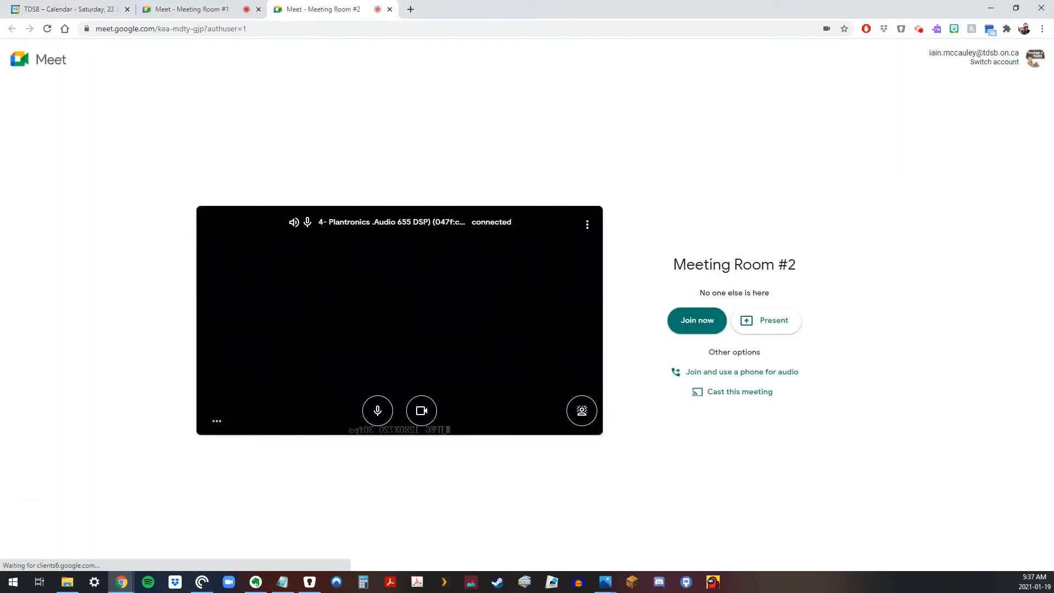
{"action": "left_click", "coordinate": [378, 413]}
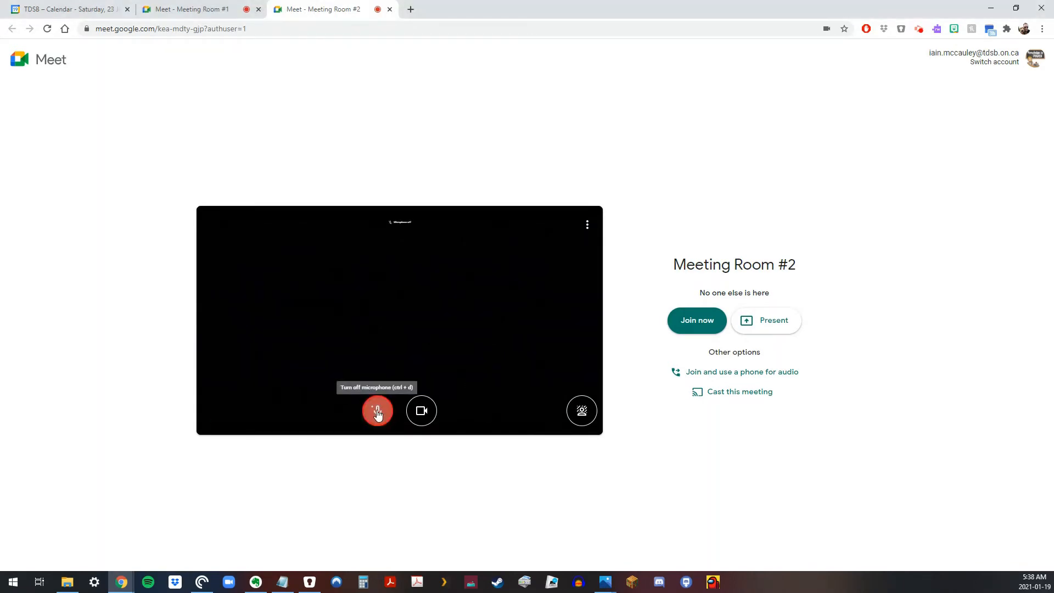
{"action": "left_click", "coordinate": [421, 415]}
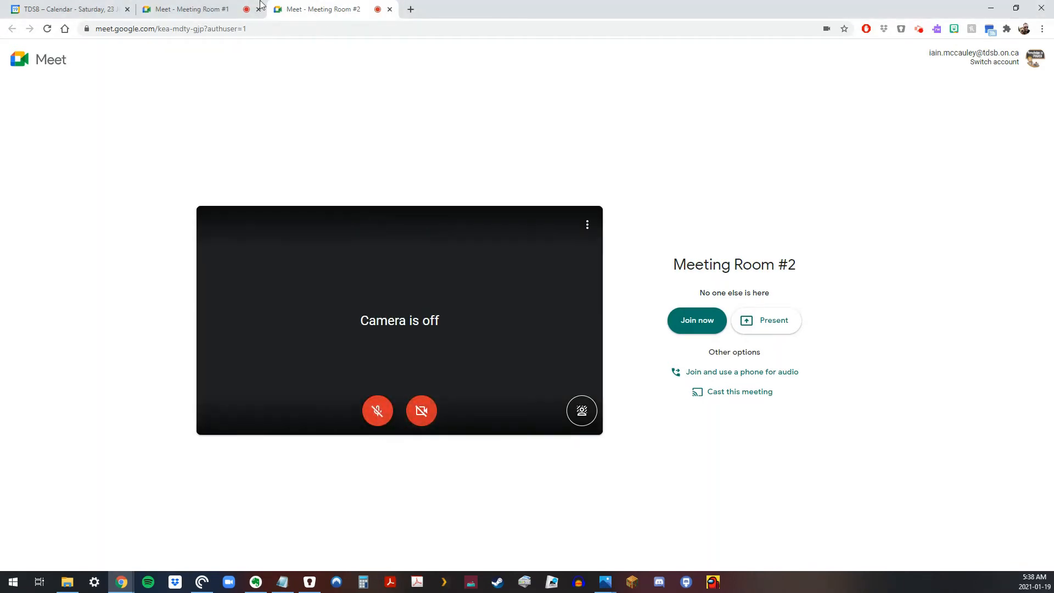
{"action": "left_click", "coordinate": [195, 10]}
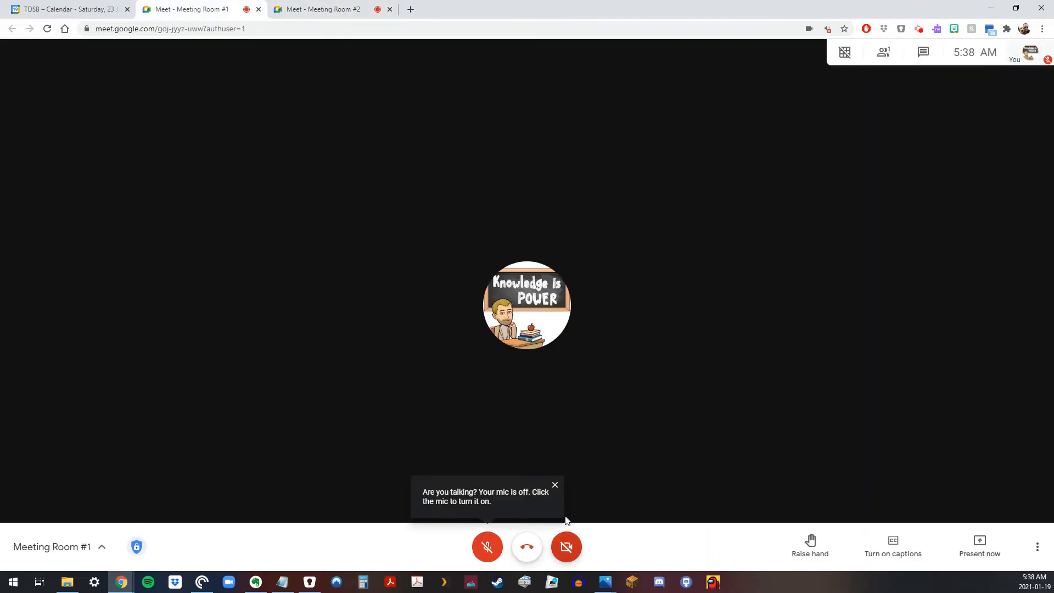
{"action": "left_click", "coordinate": [325, 10]}
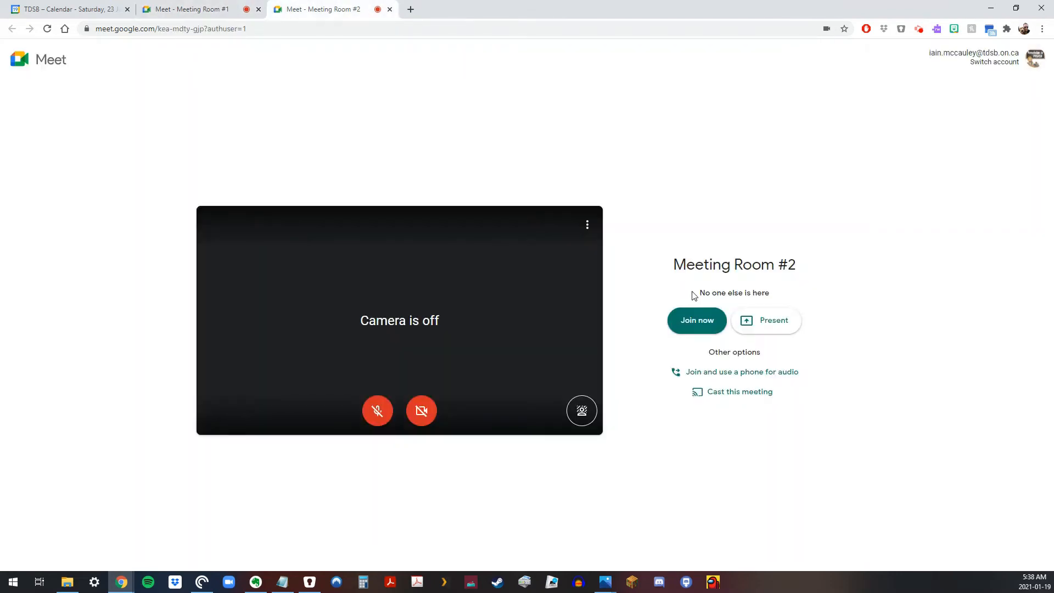
{"action": "left_click", "coordinate": [697, 324]}
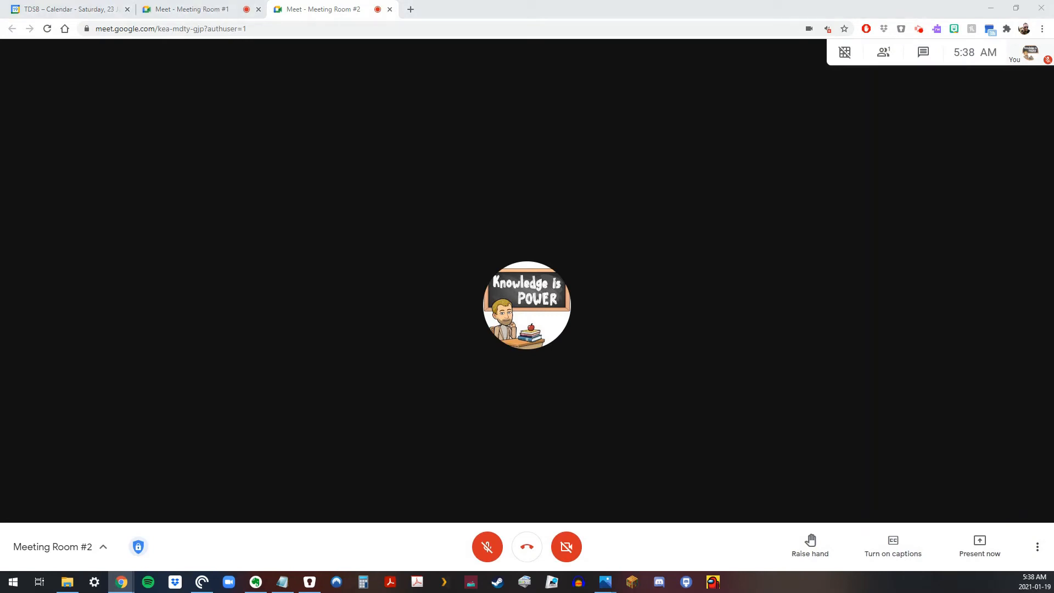
View the Meeting Room #1 call and return to the Meeting Room #2 call
{"action": "left_click", "coordinate": [193, 9]}
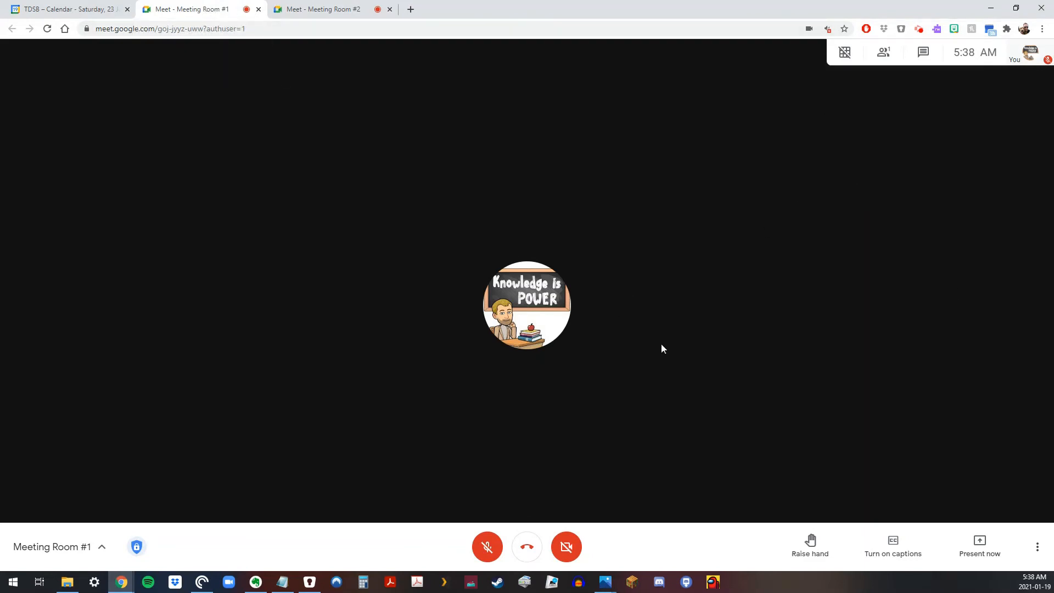
{"action": "left_click", "coordinate": [314, 12]}
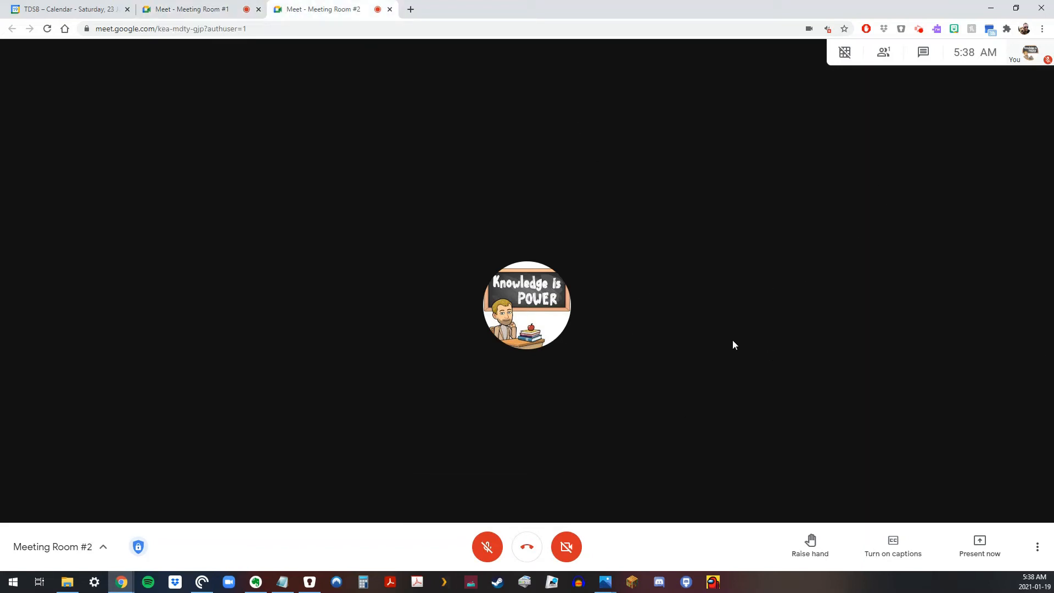
Review the breakout room events on 22 January in the calendar, and view the Meeting Room #1 and #2 calls
{"action": "left_click", "coordinate": [82, 13]}
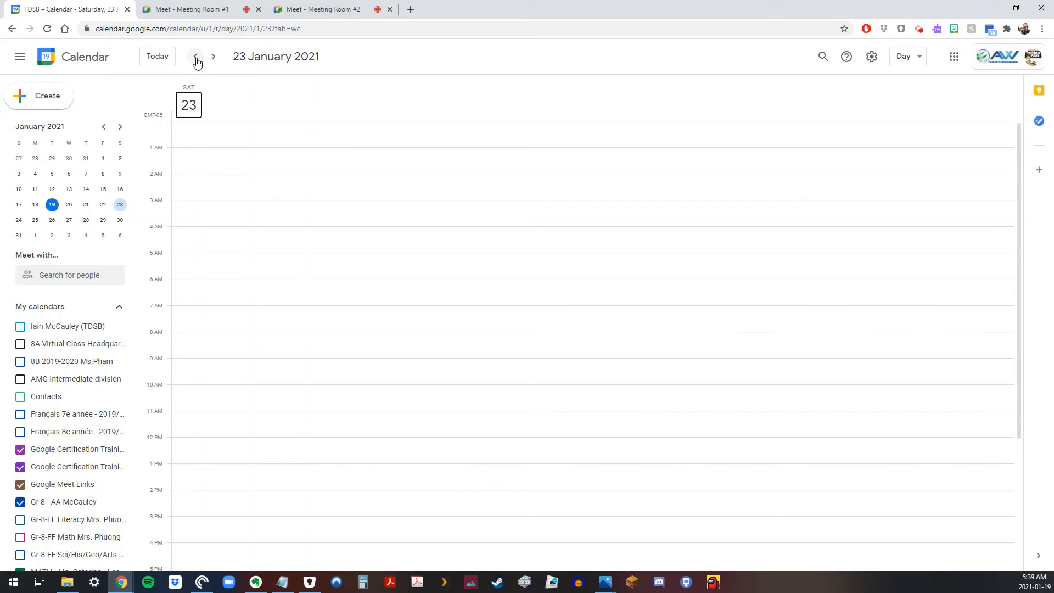
{"action": "left_click", "coordinate": [196, 57]}
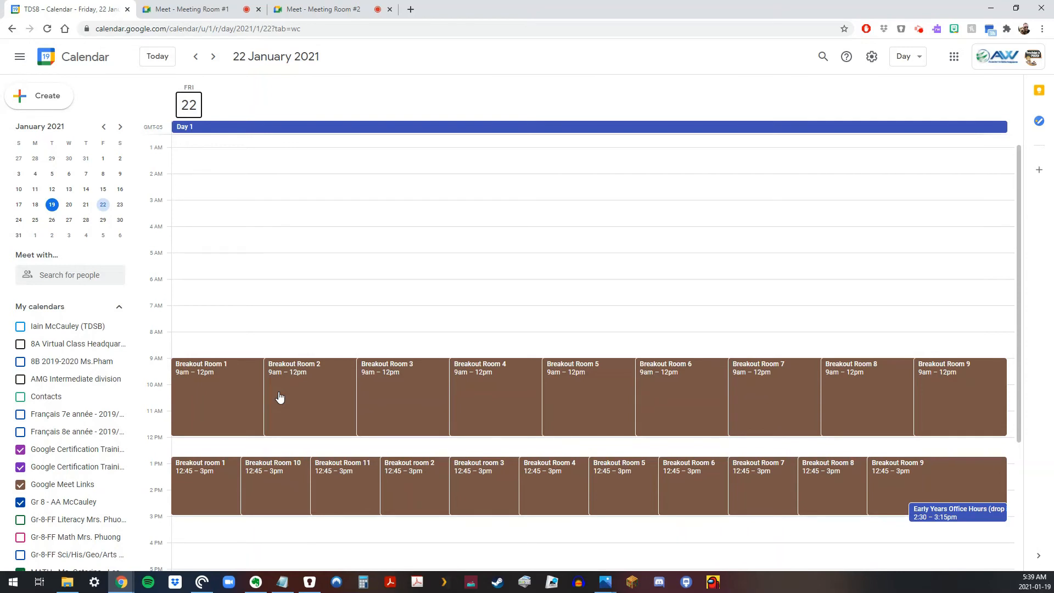
{"action": "left_click", "coordinate": [197, 10]}
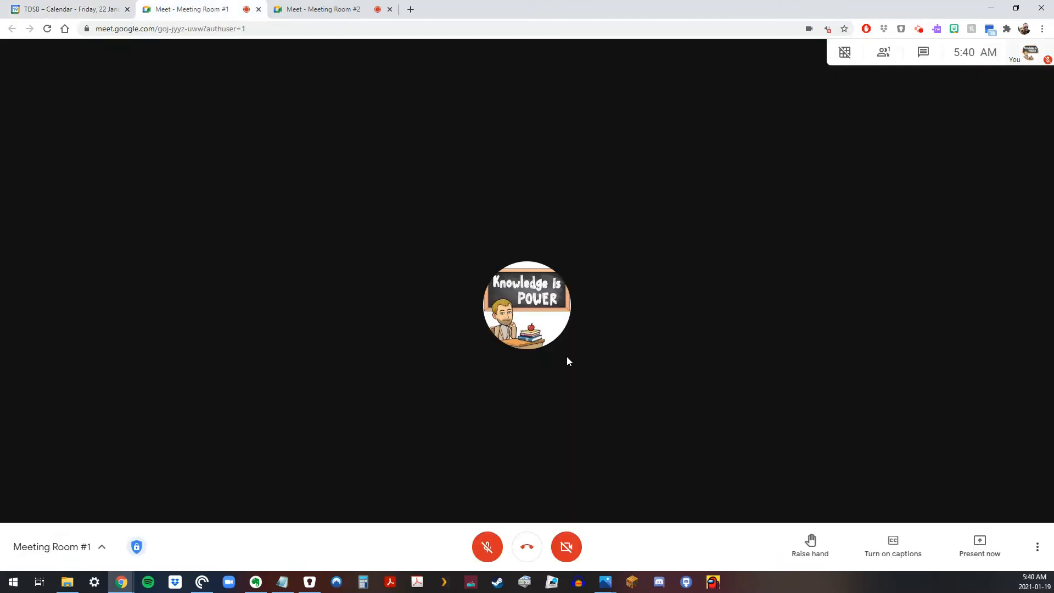
{"action": "left_click", "coordinate": [335, 9]}
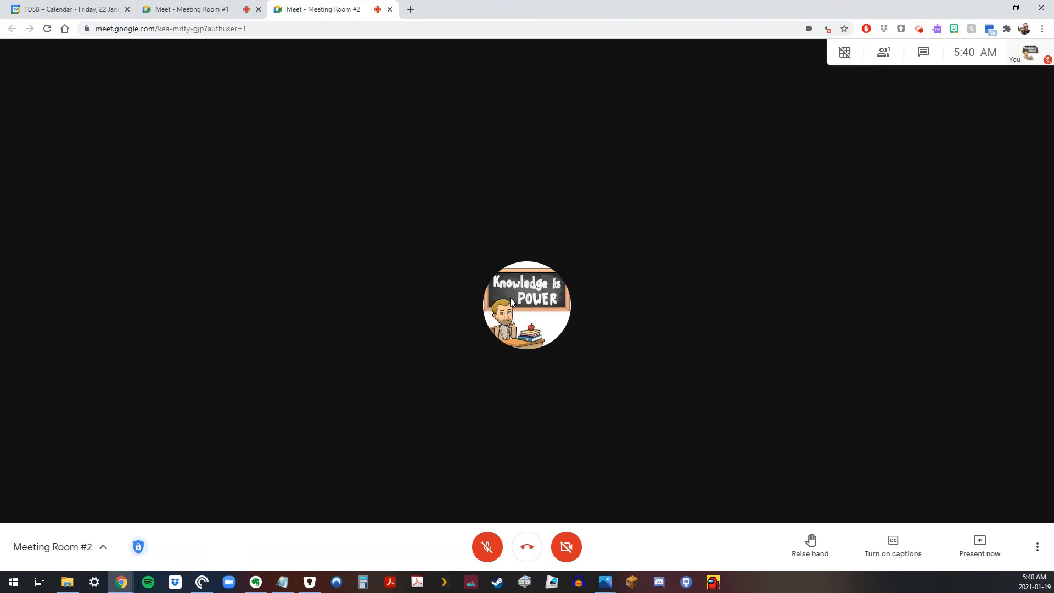
Go to 23 January in the calendar, show the owner's personal calendar, and open the Meeting Room #1 event details
{"action": "left_click", "coordinate": [85, 9]}
{"action": "left_click", "coordinate": [213, 57]}
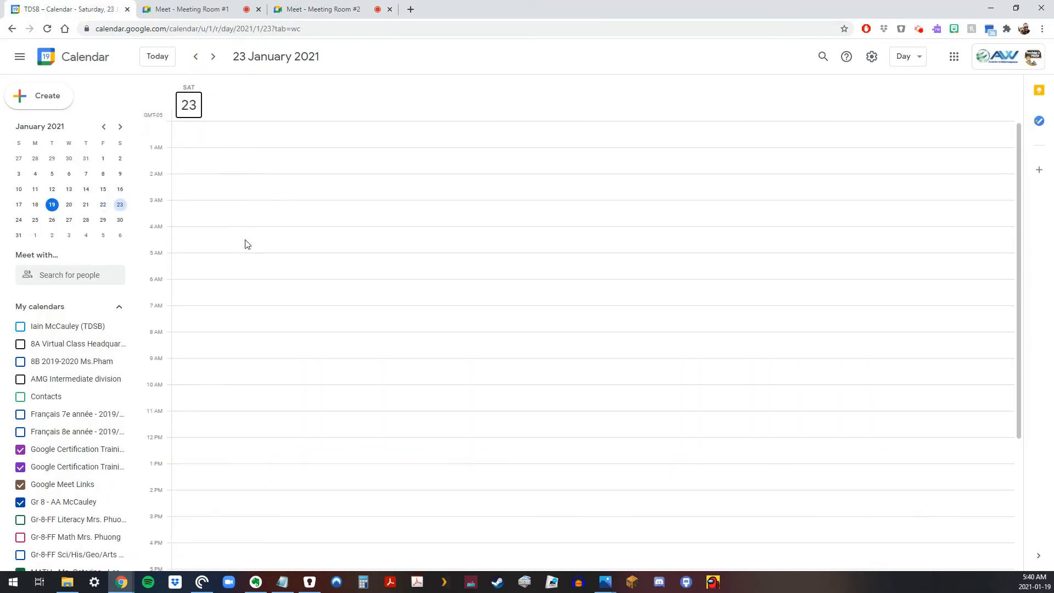
{"action": "left_click", "coordinate": [20, 326]}
{"action": "left_click", "coordinate": [371, 371]}
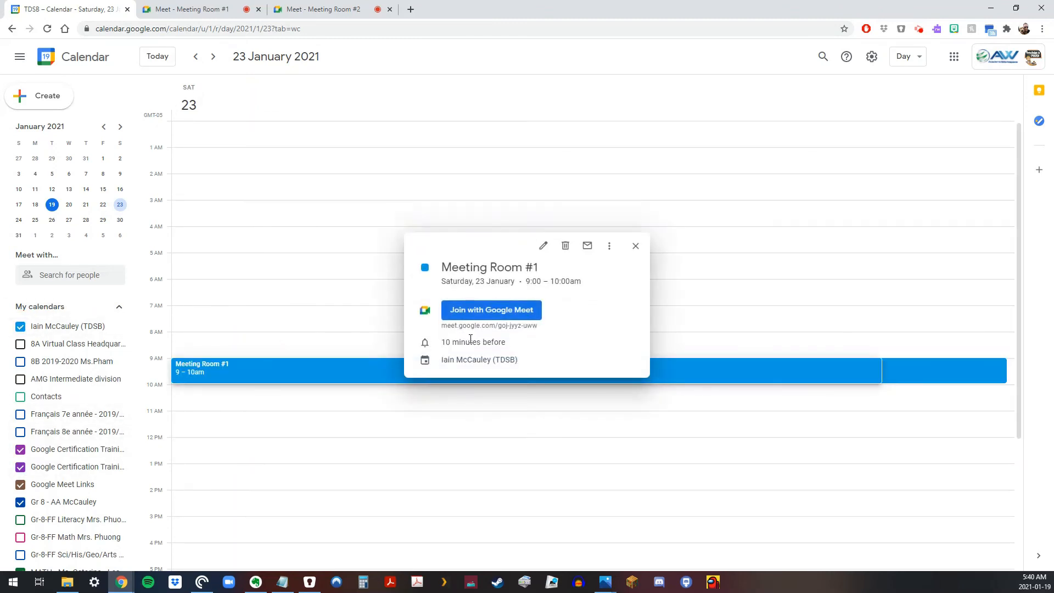
Inspect the full edit page of the Meeting Room #1 event, leave it without changes, and reopen the event summary
{"action": "left_click", "coordinate": [543, 245]}
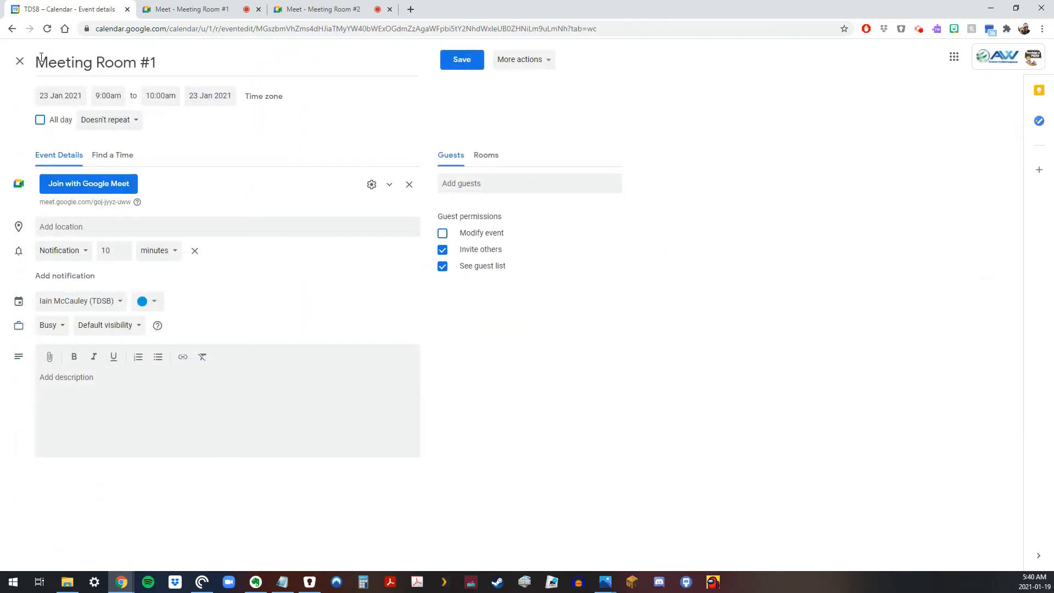
{"action": "left_click", "coordinate": [19, 61]}
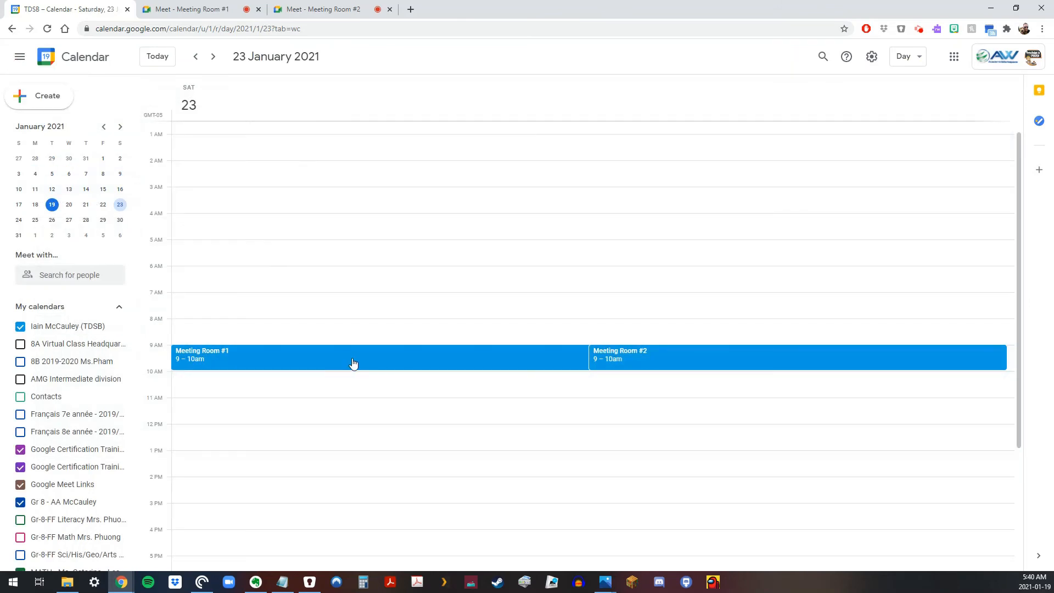
{"action": "left_click", "coordinate": [353, 363]}
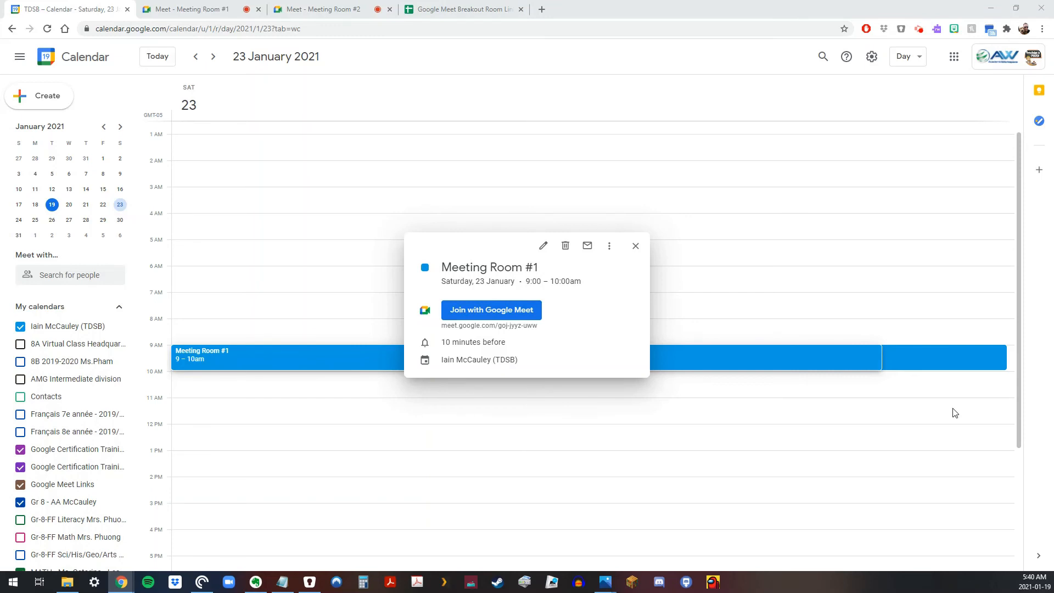
Switch to the Google Meet Breakout Room Links - AM spreadsheet and examine the breakout room and Jamboard links
{"action": "left_click", "coordinate": [423, 6]}
{"action": "mouse_move", "coordinate": [223, 151]}
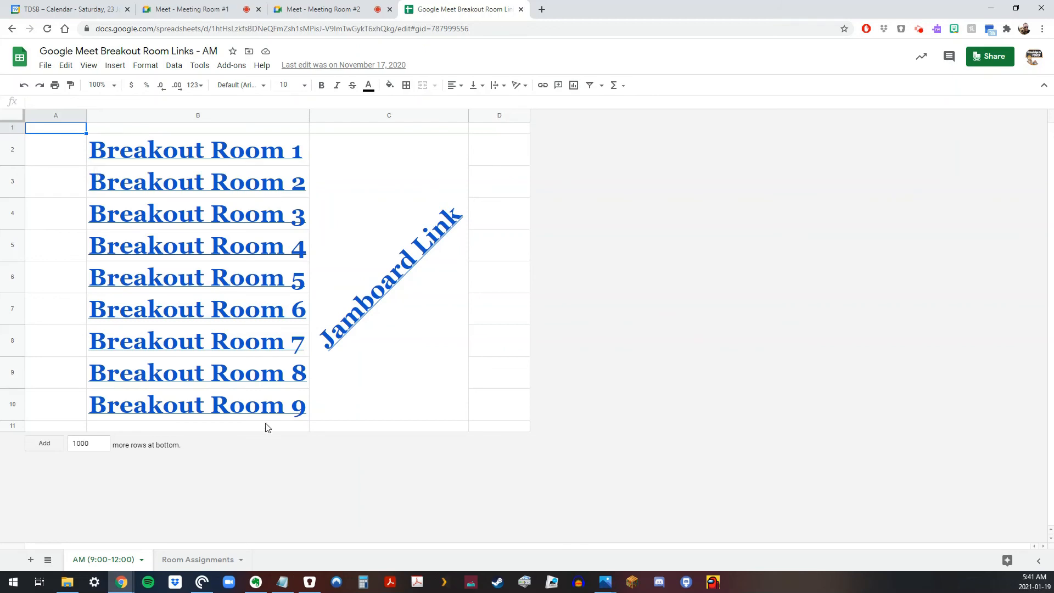
{"action": "mouse_move", "coordinate": [278, 422]}
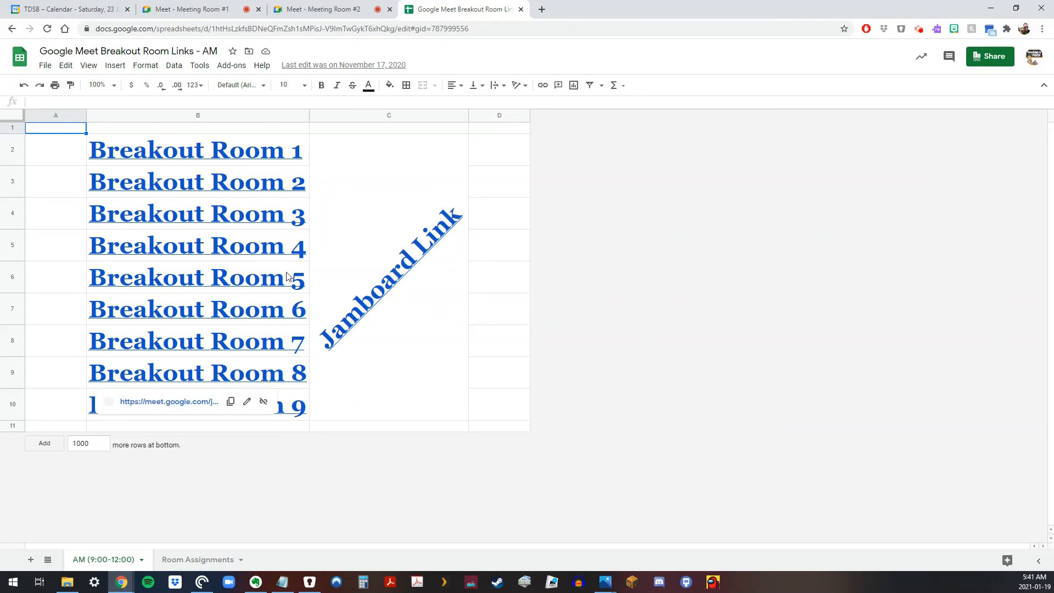
{"action": "mouse_move", "coordinate": [282, 160]}
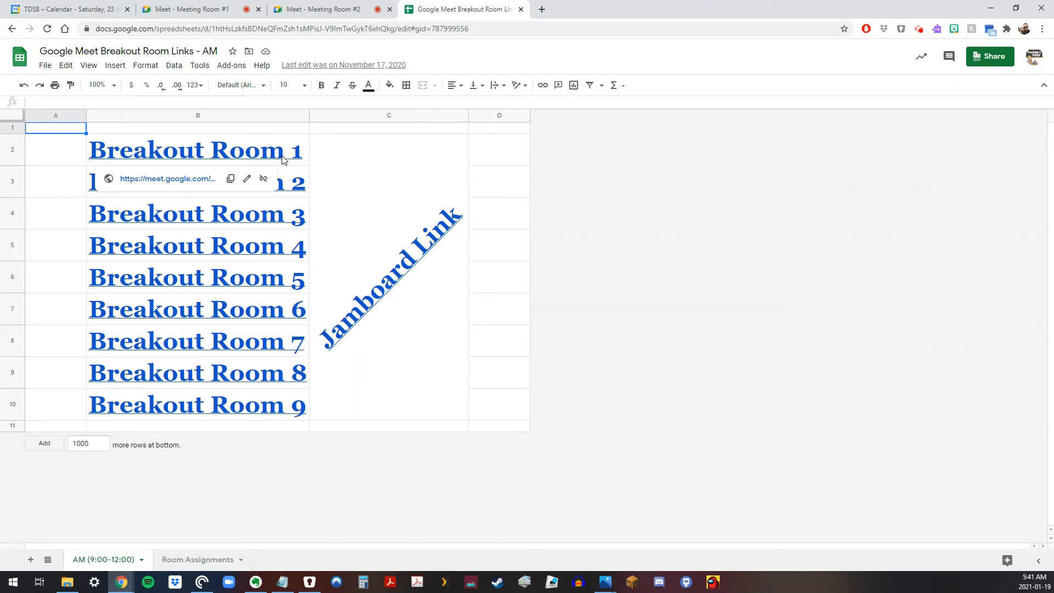
{"action": "mouse_move", "coordinate": [294, 229]}
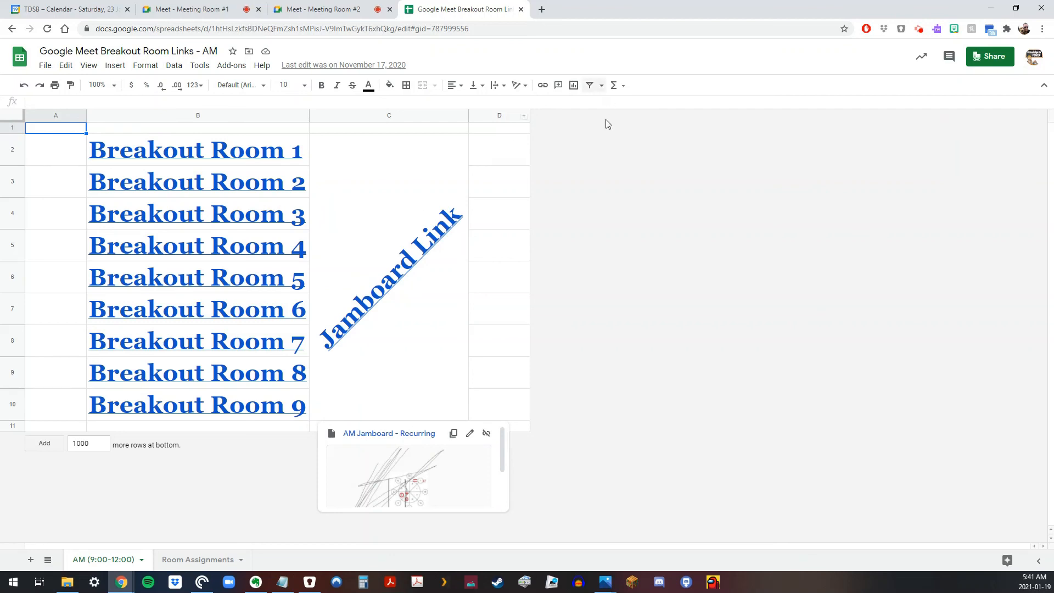
{"action": "left_click", "coordinate": [508, 162]}
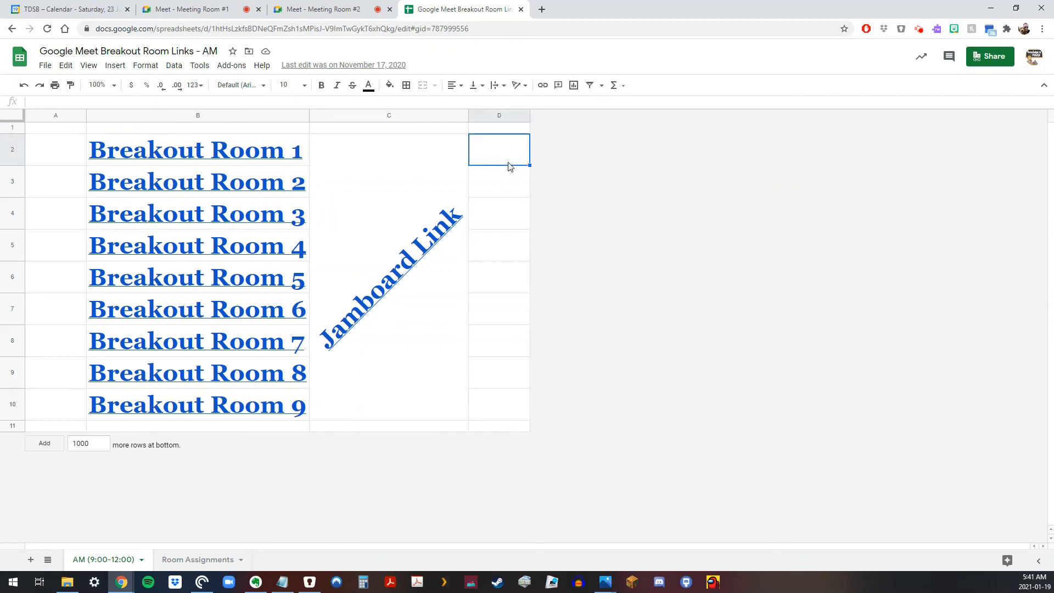
{"action": "left_click", "coordinate": [269, 153]}
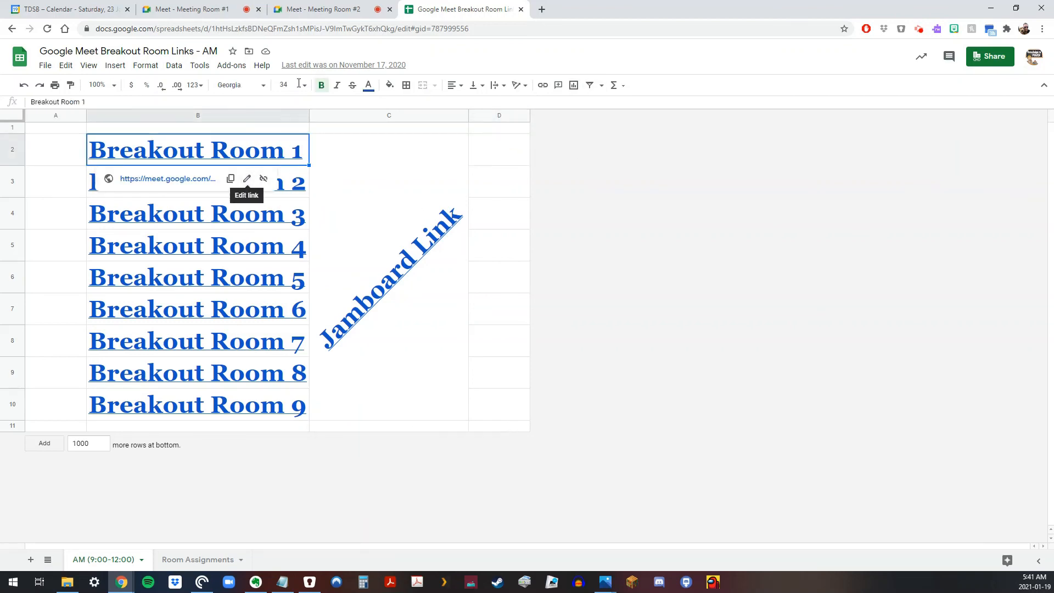
Copy the Meeting Room #1 Meet link from its calendar event and paste it into cell B1 of the breakout links spreadsheet
{"action": "left_click", "coordinate": [203, 11]}
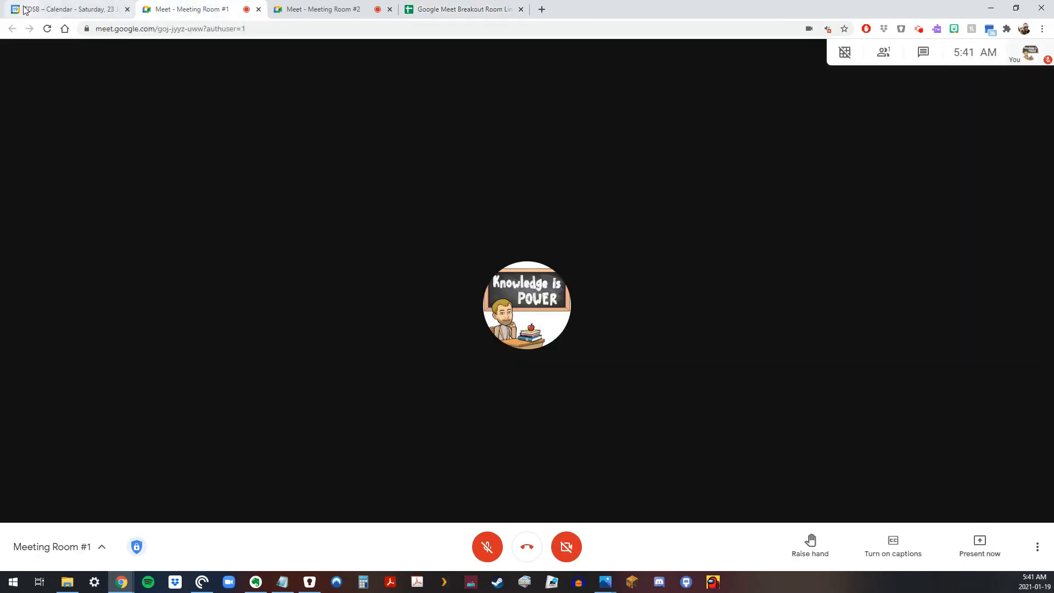
{"action": "left_click", "coordinate": [66, 9]}
{"action": "left_click", "coordinate": [631, 312]}
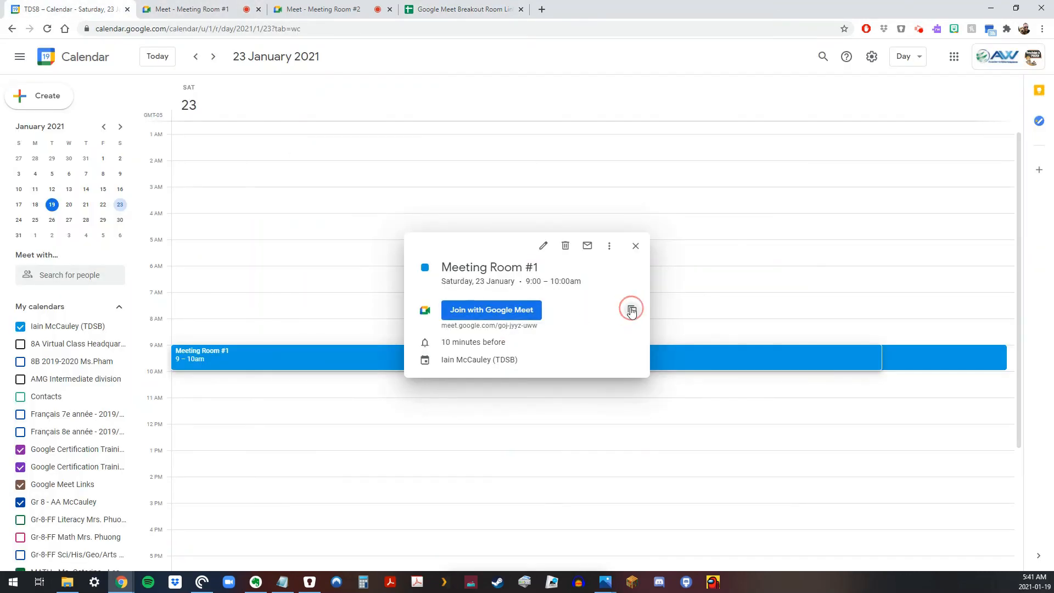
{"action": "left_click", "coordinate": [464, 9]}
{"action": "left_click", "coordinate": [199, 130]}
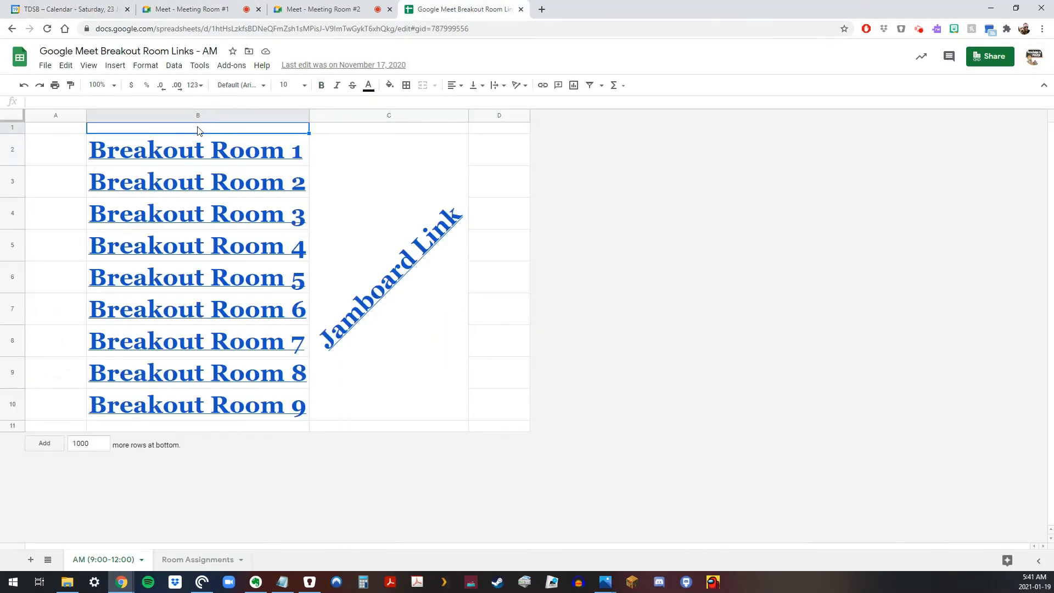
{"action": "key", "text": "ctrl+v"}
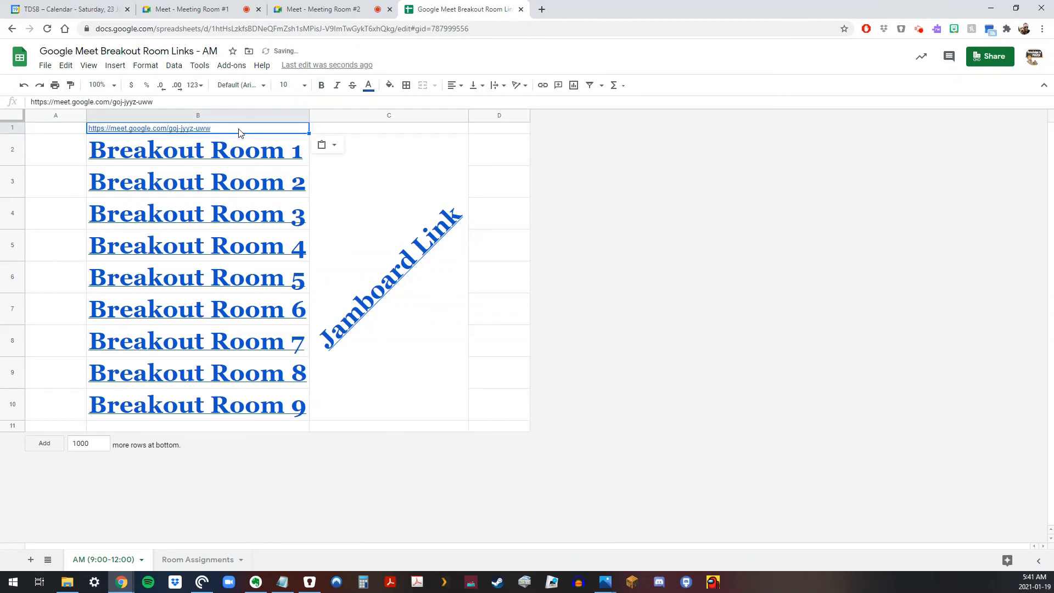
Undo the link pasted into cell B1 and preview the Jamboard link in column C
{"action": "key", "text": "ctrl+z"}
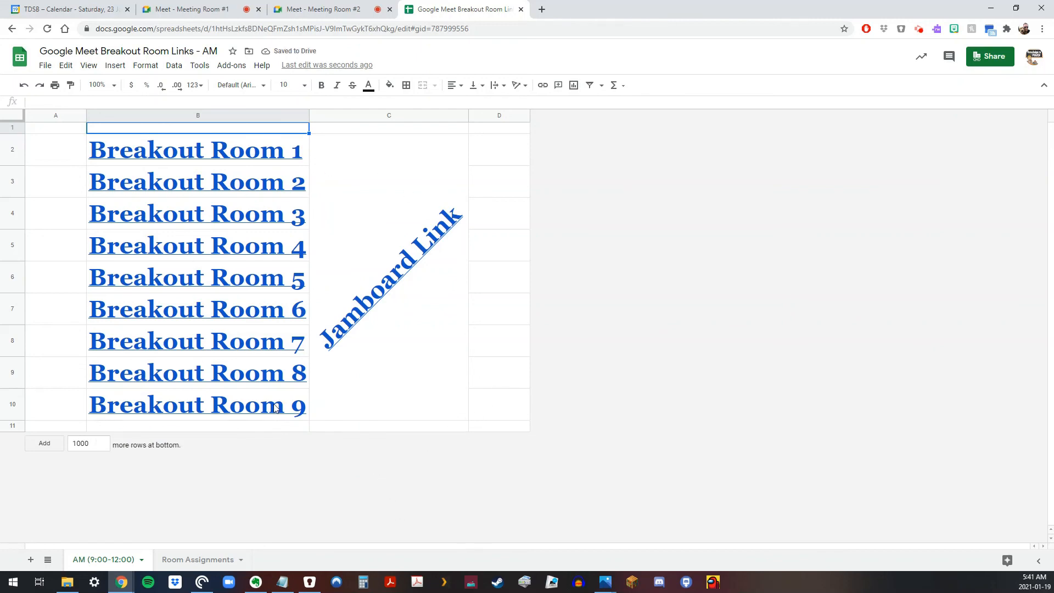
{"action": "mouse_move", "coordinate": [462, 425]}
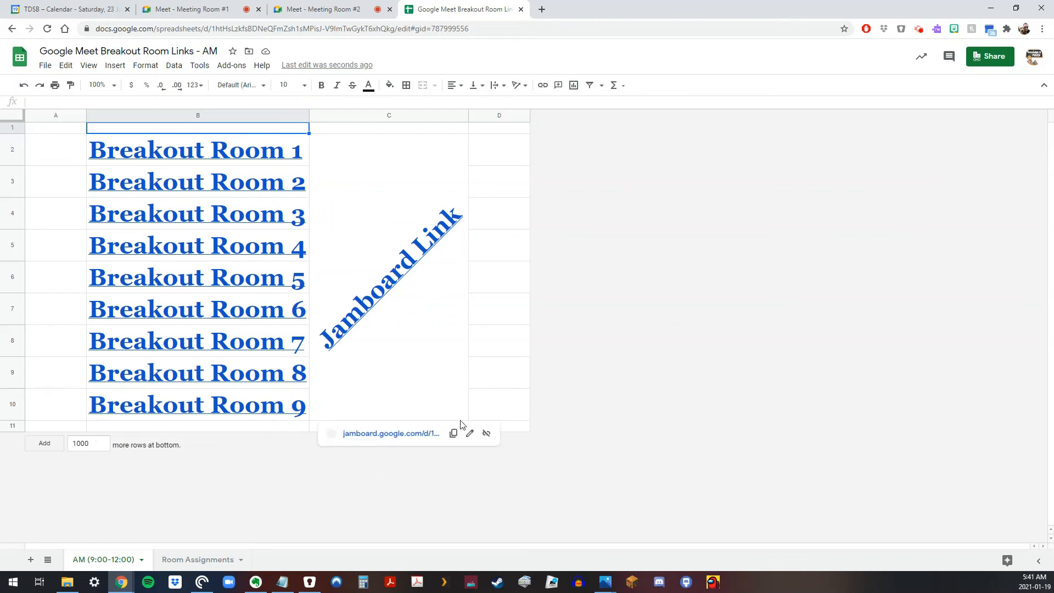
{"action": "left_click", "coordinate": [523, 323]}
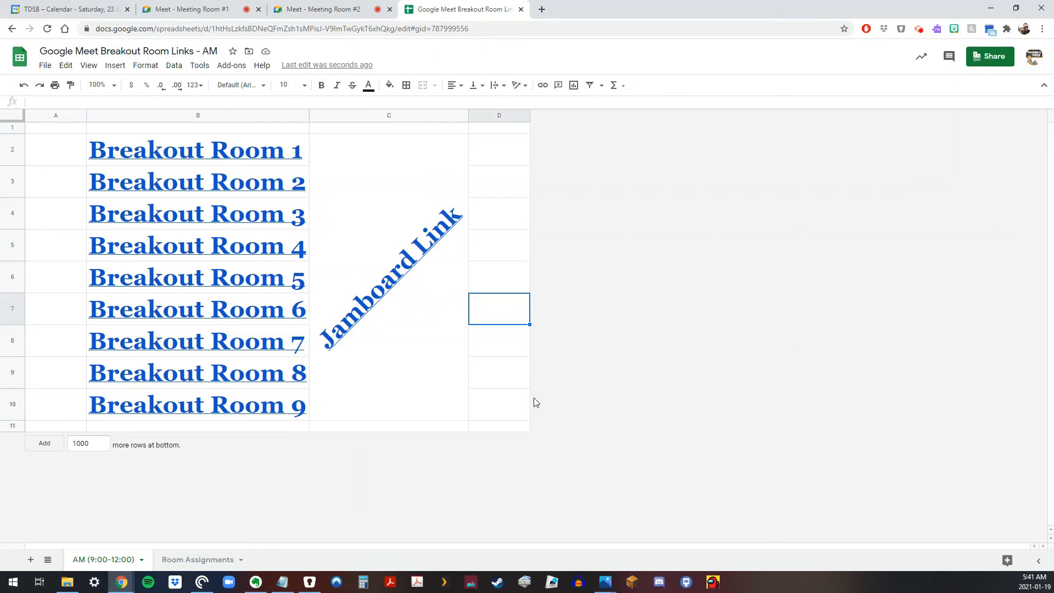